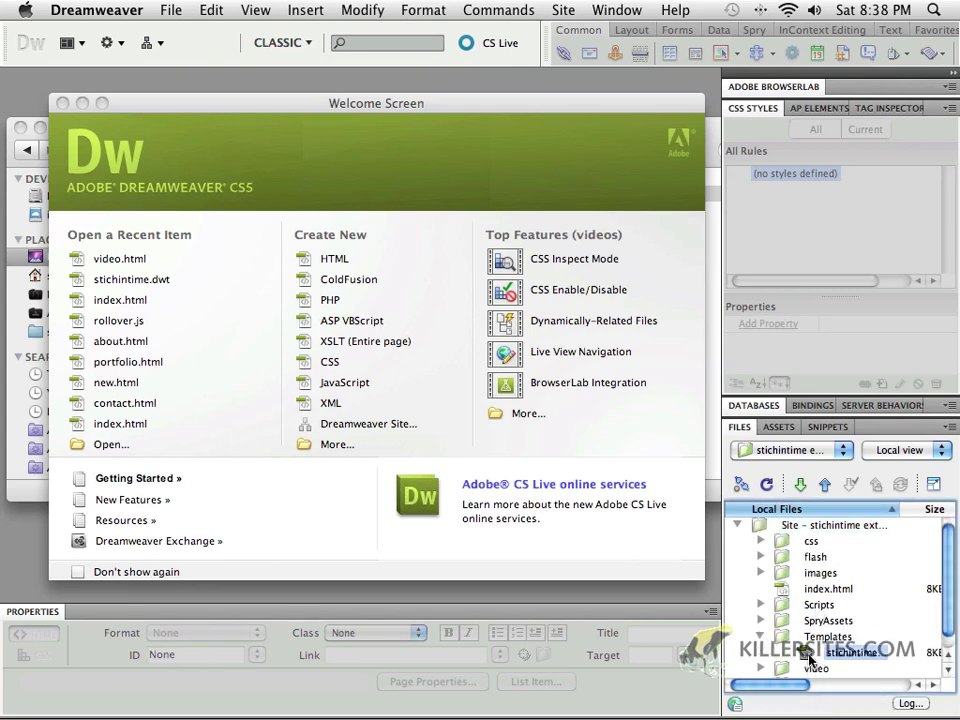
Open the stichintime template, close it again, and collapse the Templates folder
double_click(810, 655)
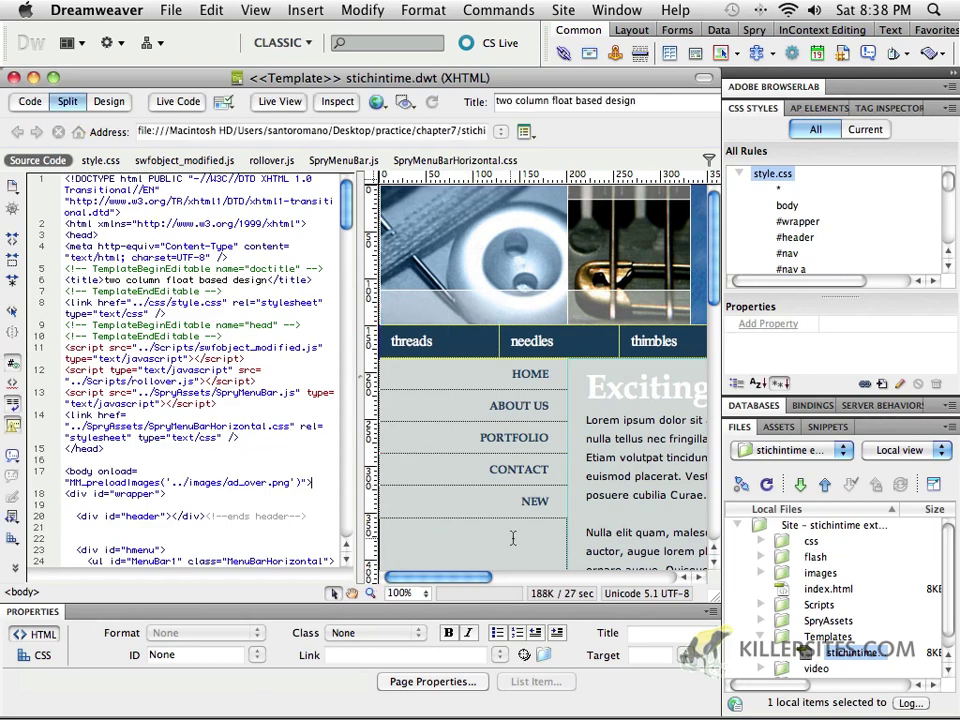
scroll(512, 500, "down", 10)
scroll(512, 500, "right", 8)
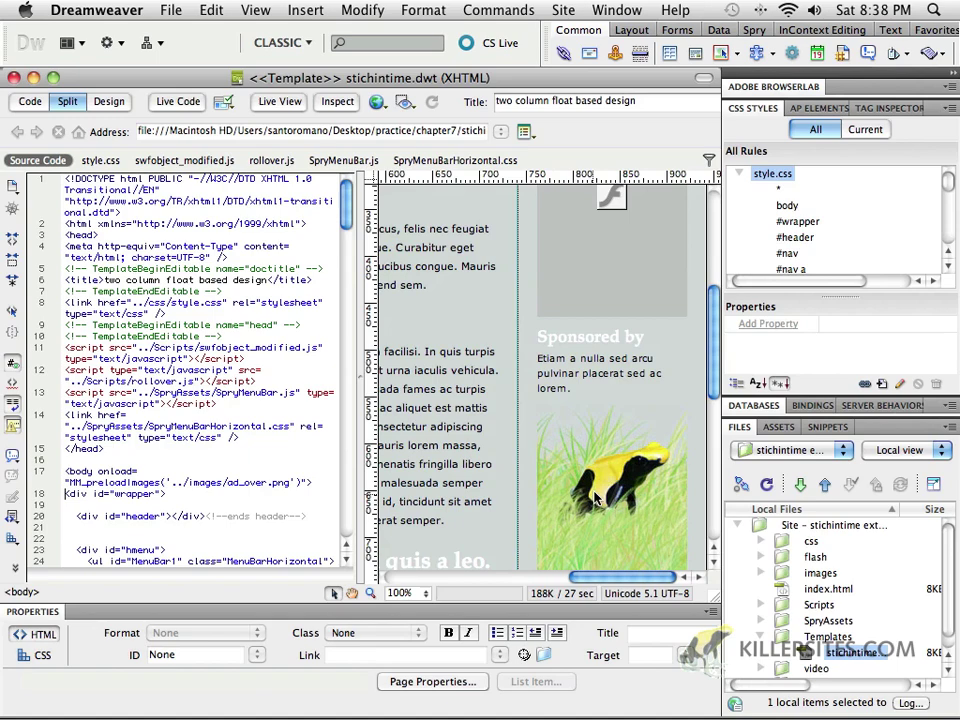
scroll(512, 400, "up", 10)
scroll(512, 400, "left", 10)
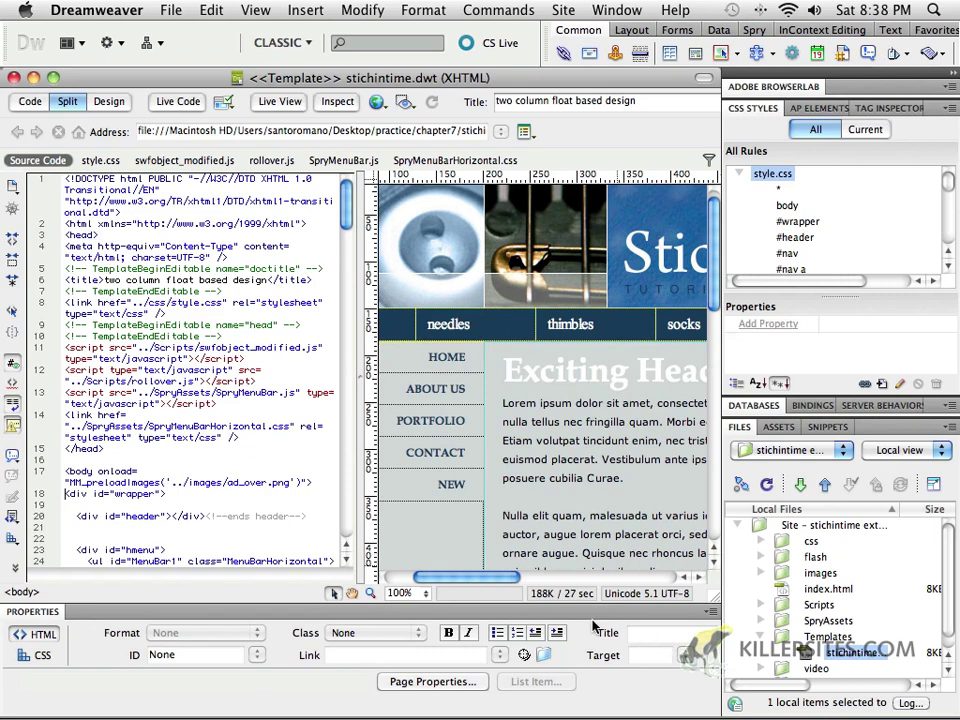
left_click(14, 77)
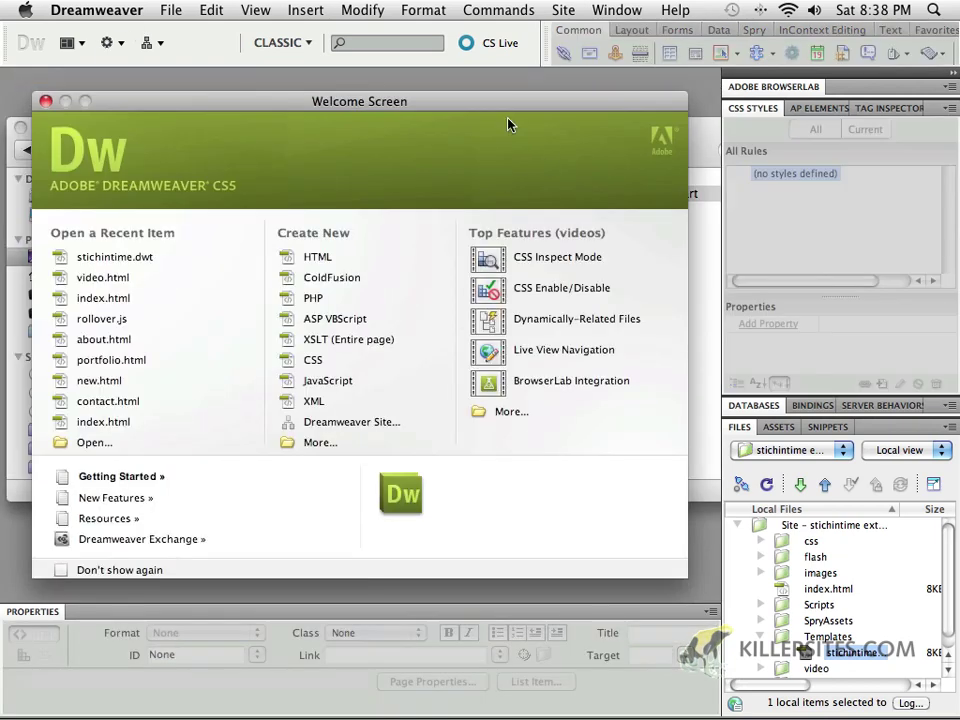
left_click(761, 637)
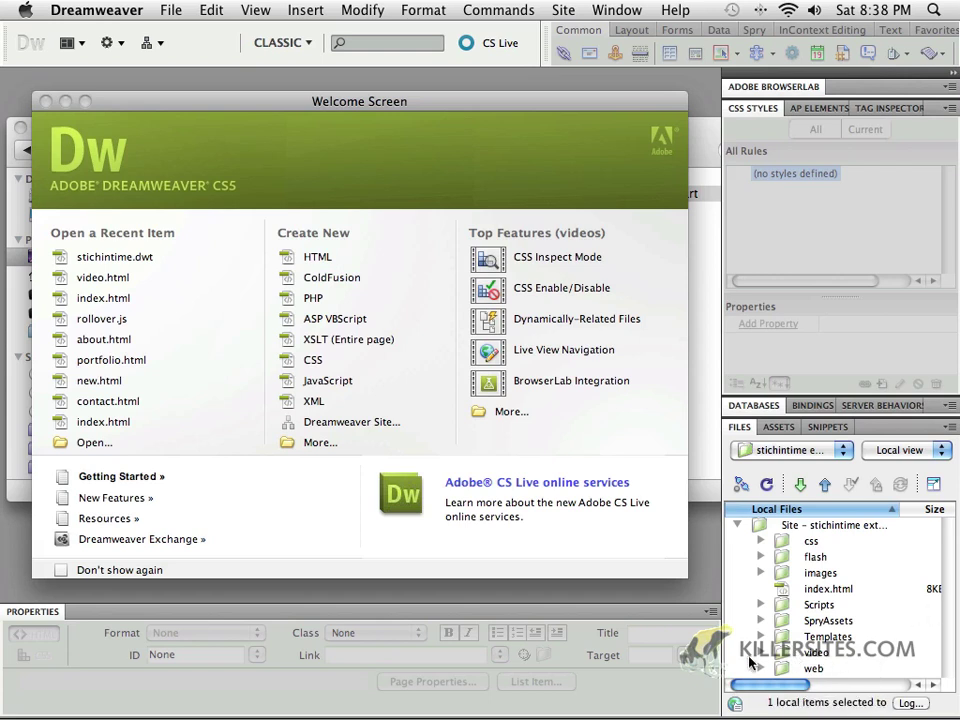
Peek into the video folder, then expand web and select one of its pages
left_click(760, 652)
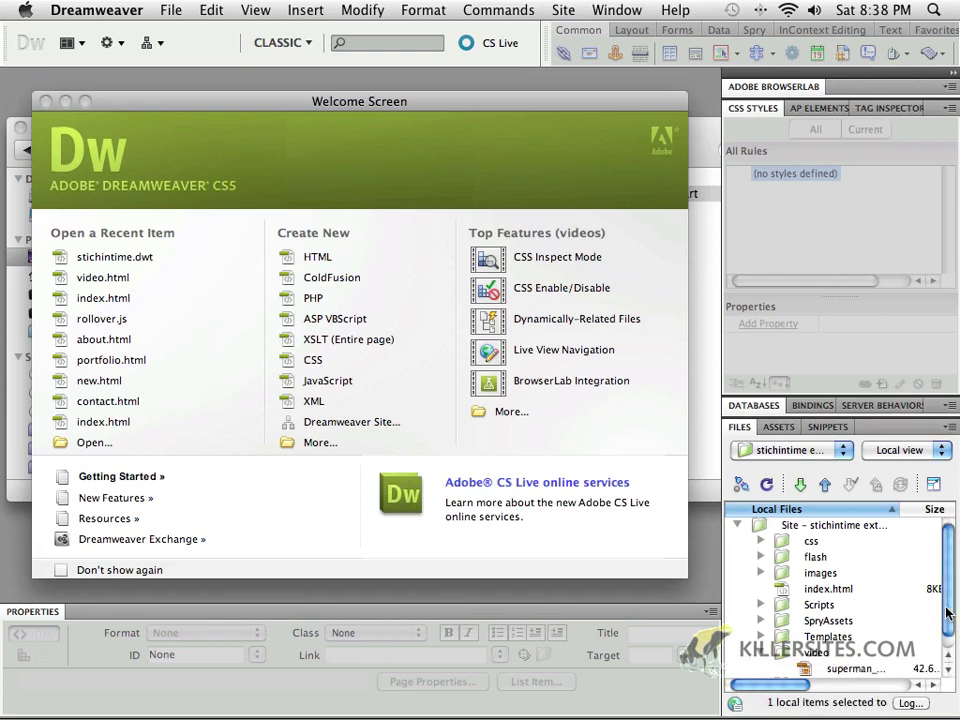
left_click(760, 652)
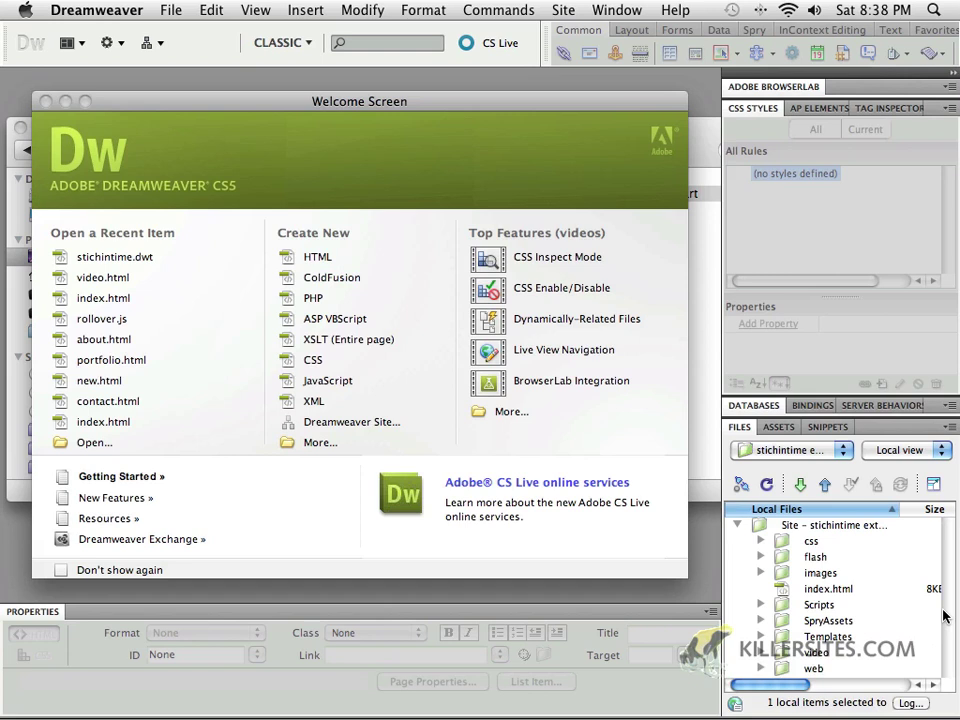
left_click(760, 668)
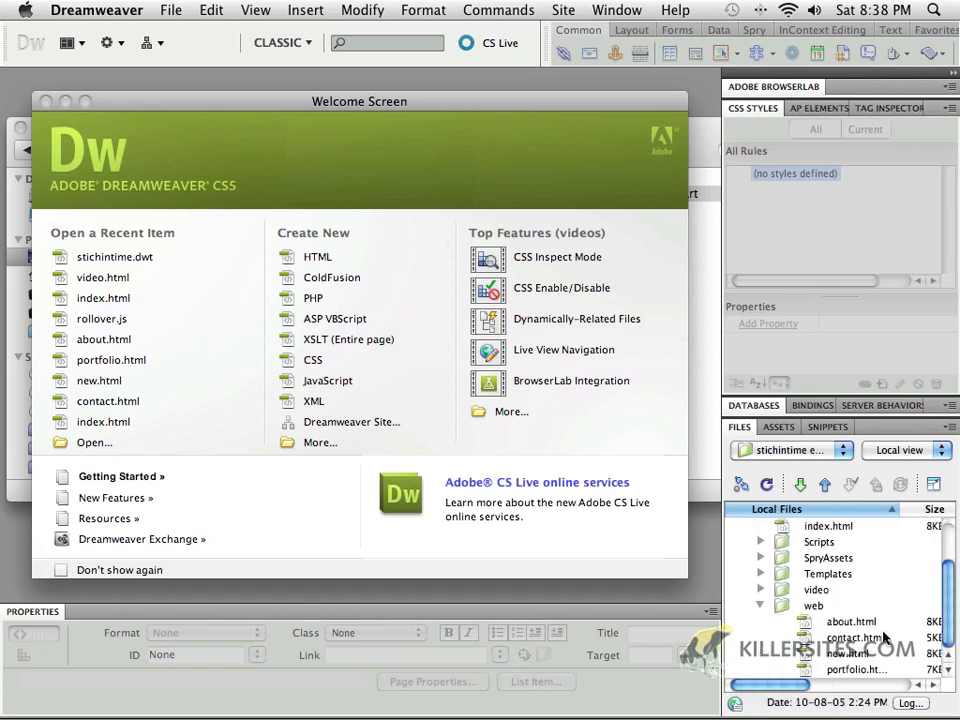
left_click(860, 640)
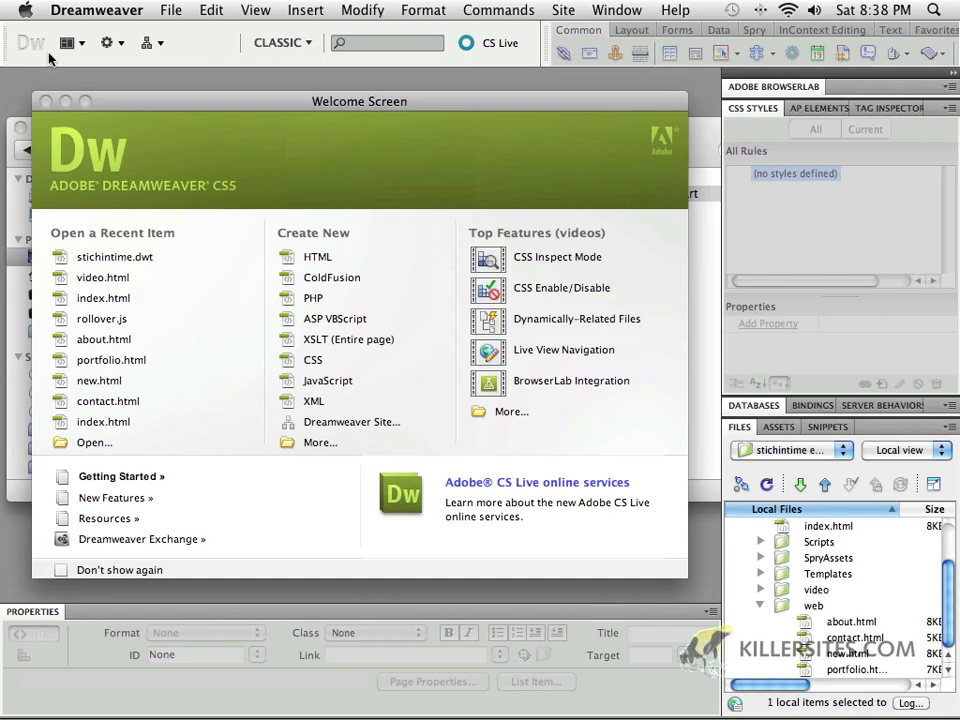
left_click(171, 10)
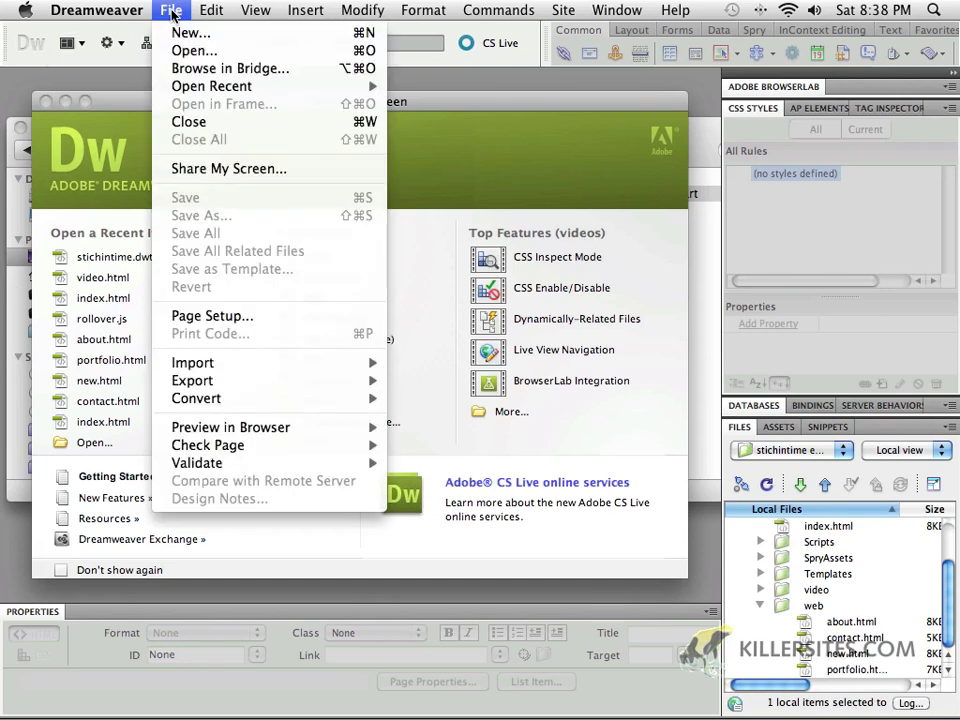
Create an untitled page from template 'stichintime' in site 'stichintime extras'
left_click(190, 33)
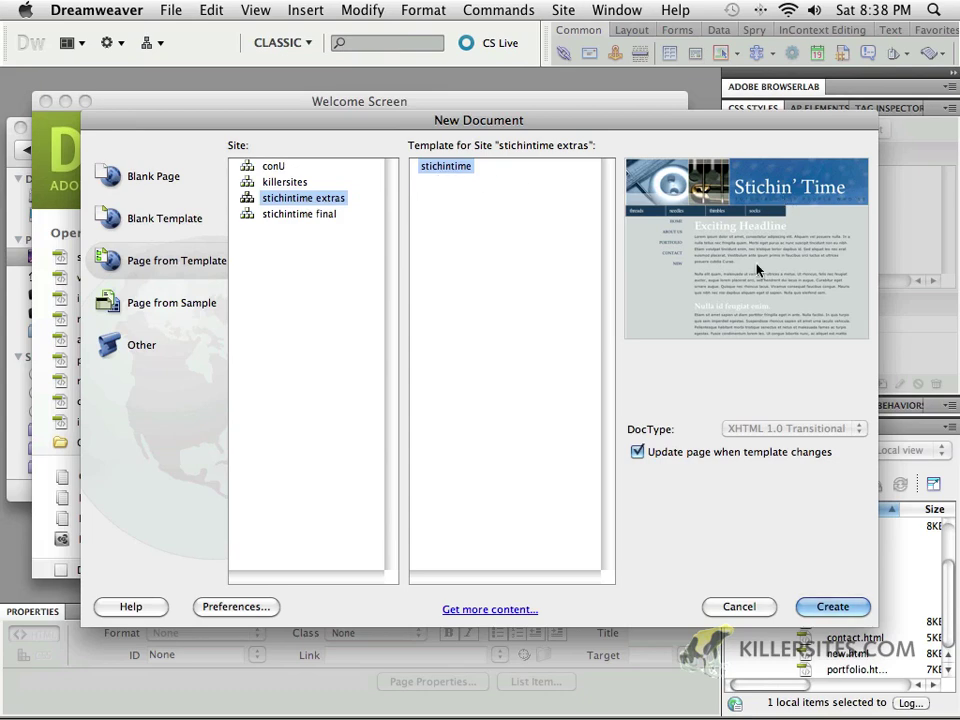
left_click(833, 606)
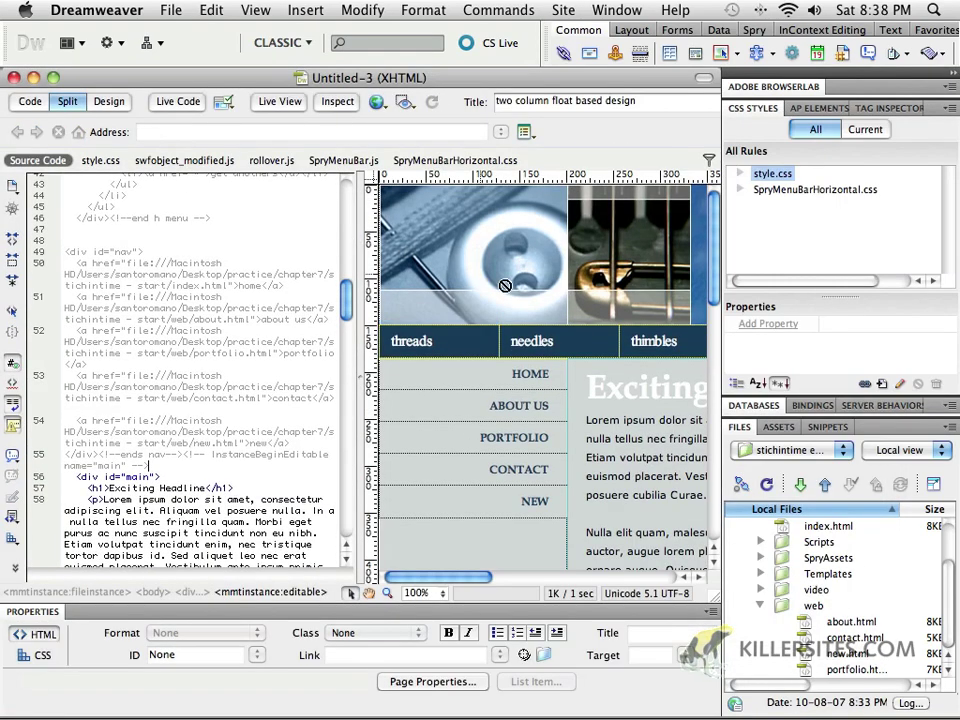
scroll(505, 320, "right", 10)
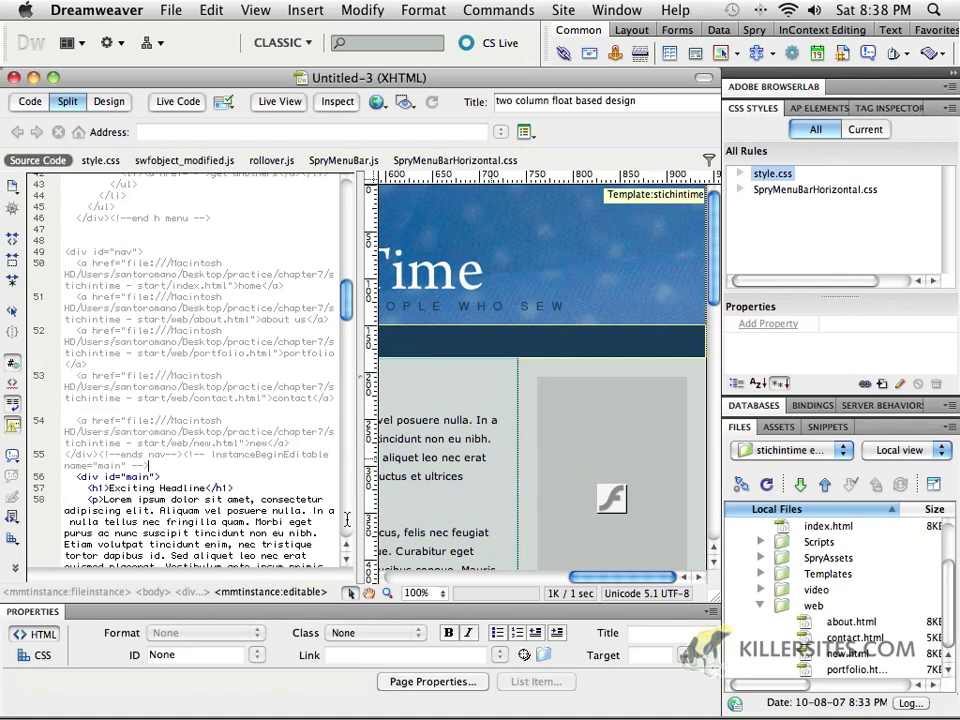
scroll(510, 450, "left", 10)
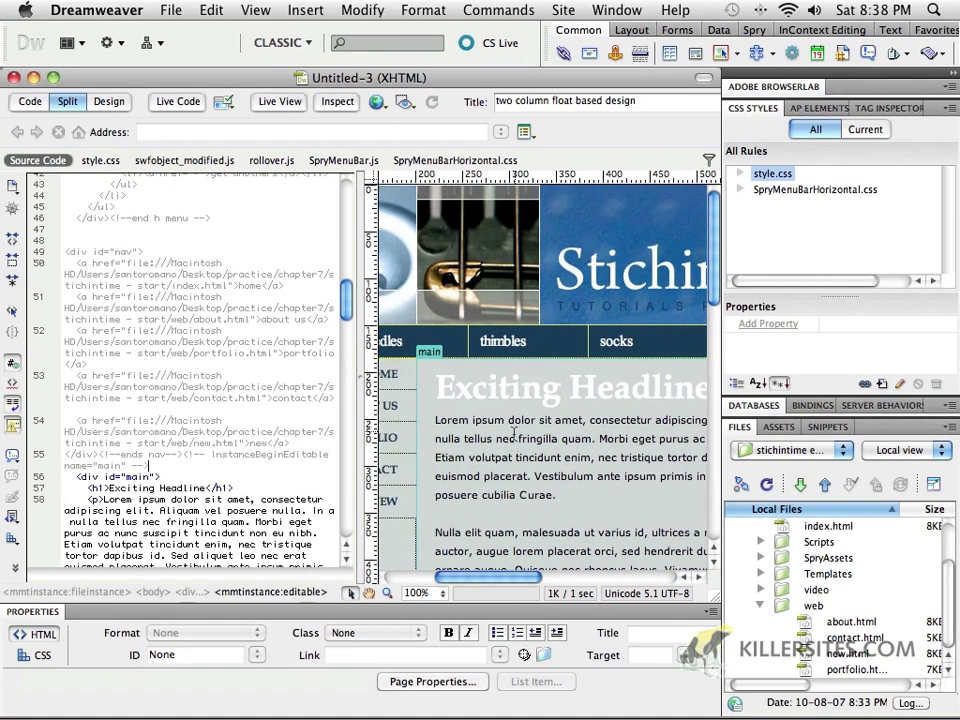
In Design view, delete the body paragraphs and replace 'Exciting Headline' with 'Video Examples'
left_click(109, 101)
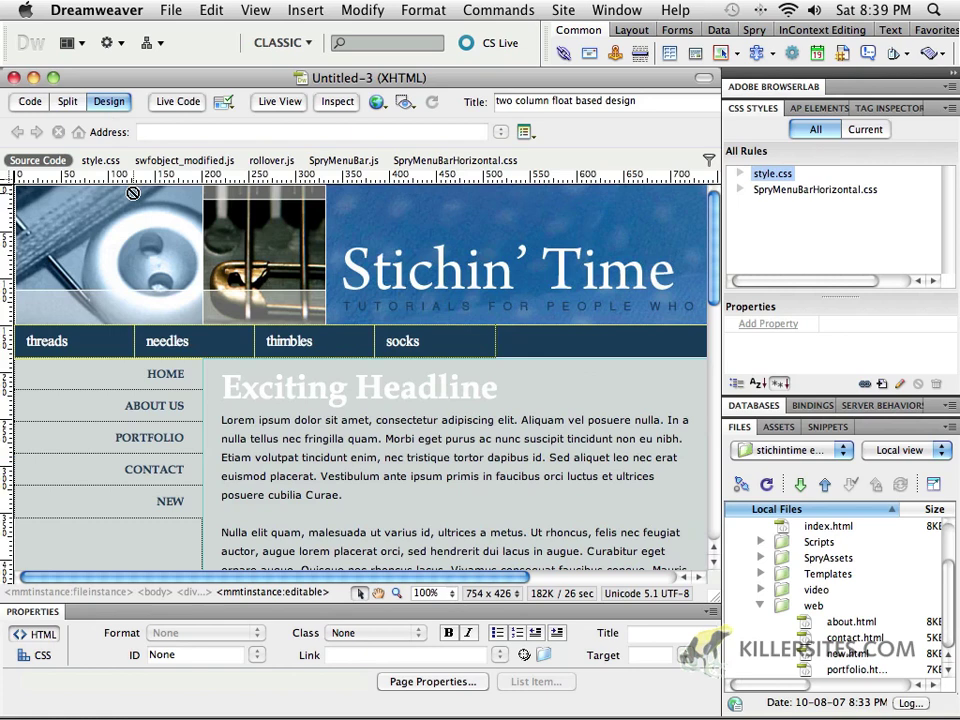
double_click(392, 457)
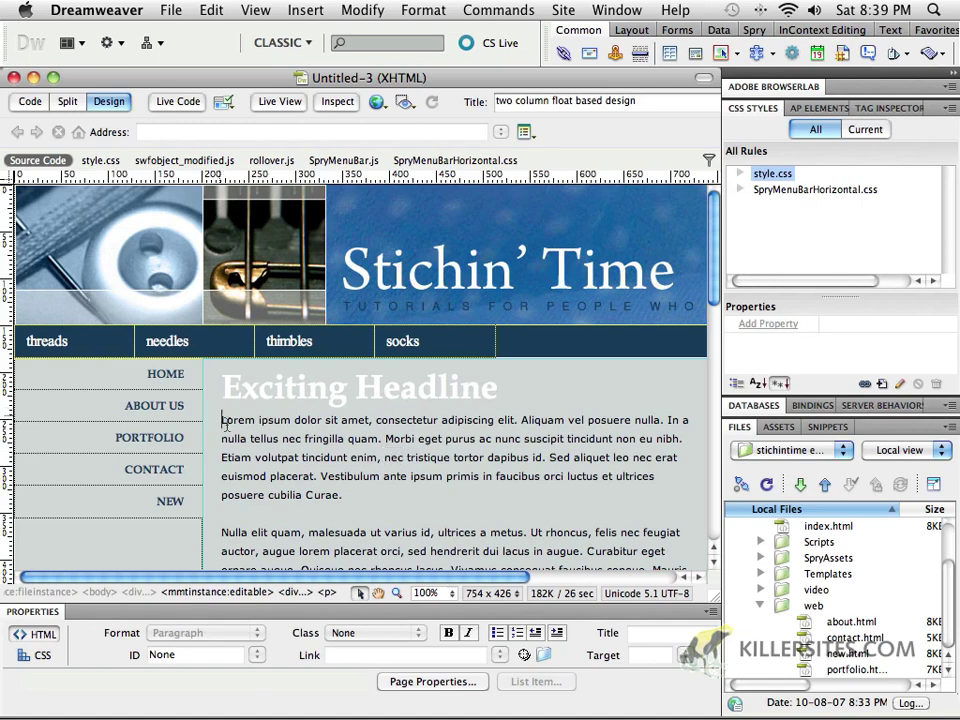
left_click_drag(222, 420, 627, 698)
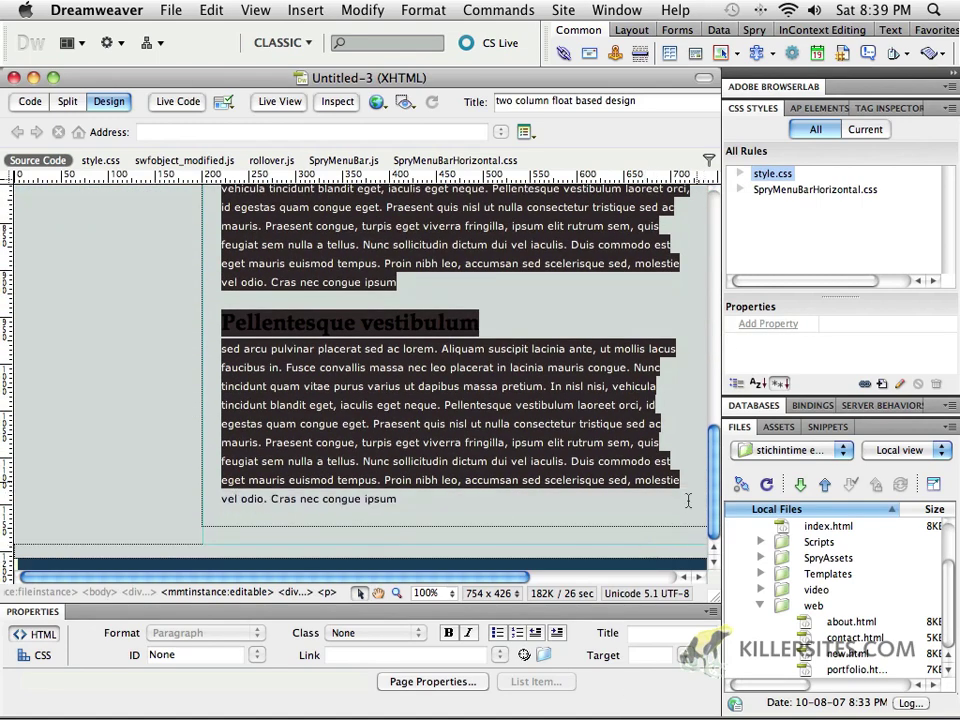
key("Delete")
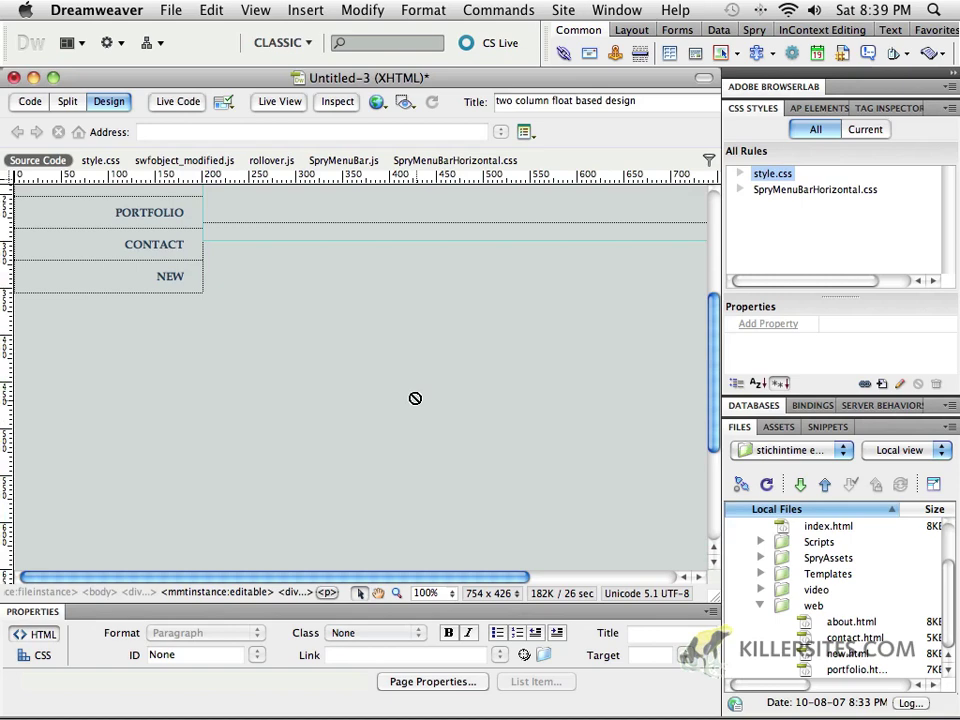
scroll(416, 402, "up", 5)
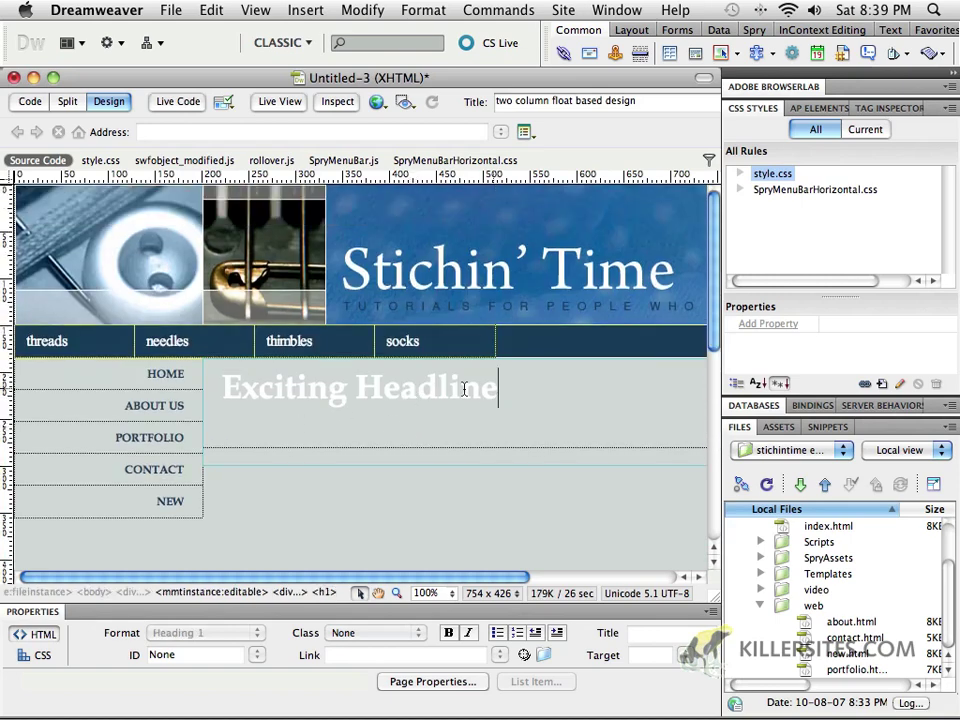
left_click_drag(497, 392, 195, 399)
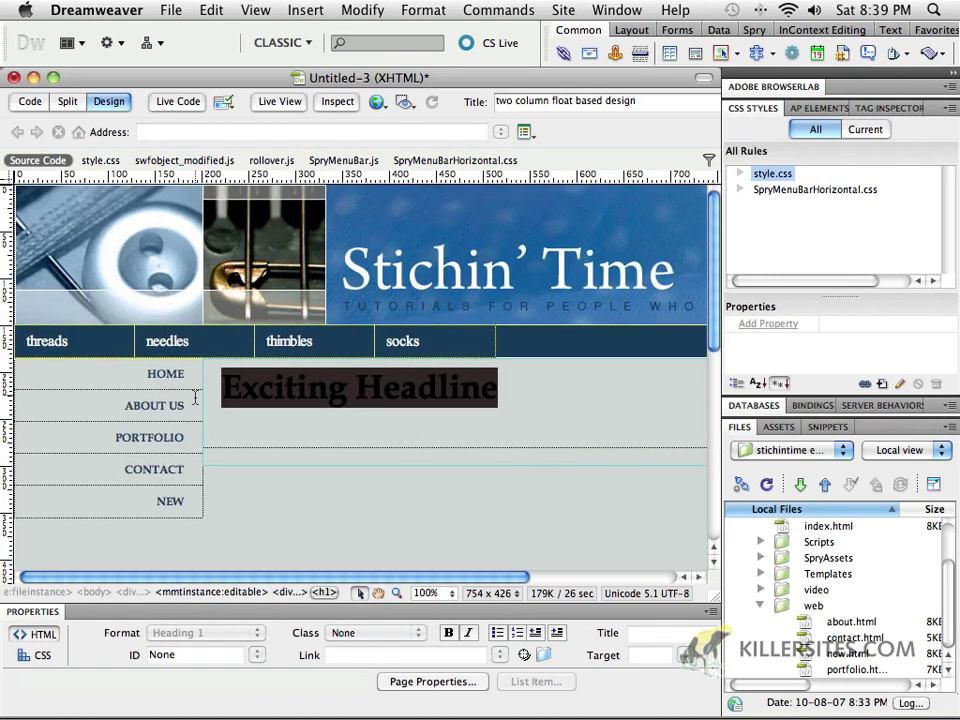
type("Video")
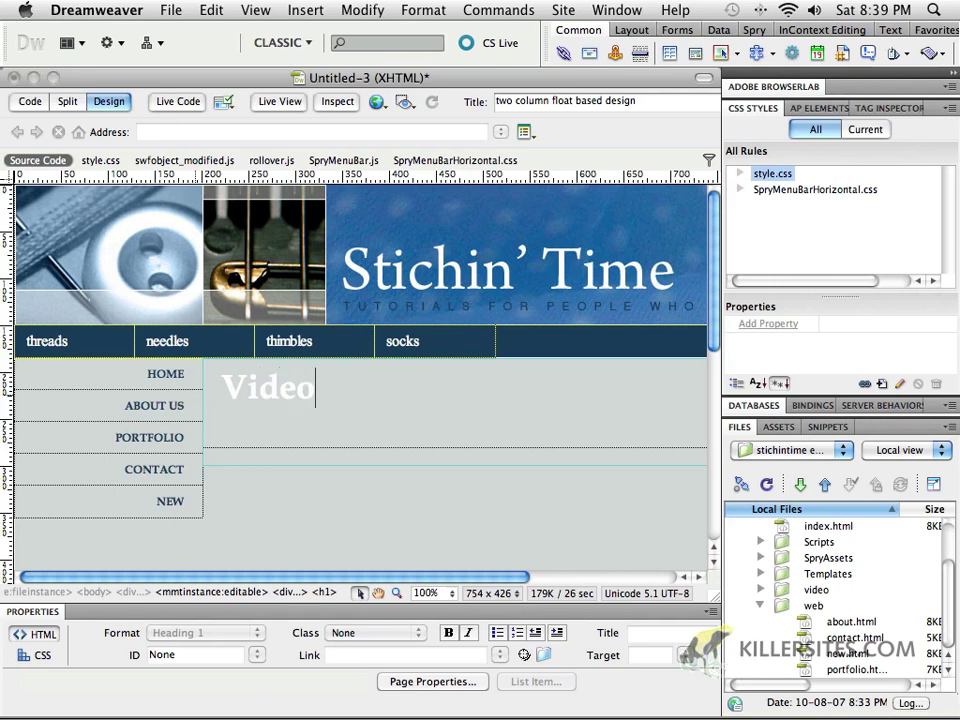
type(" Exam")
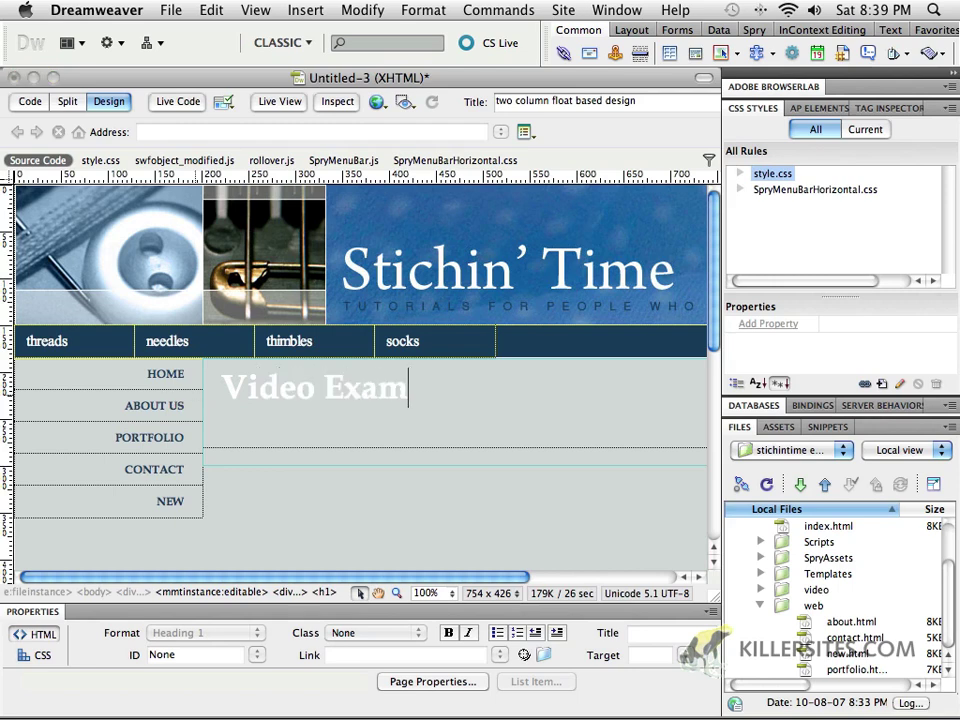
type("ples")
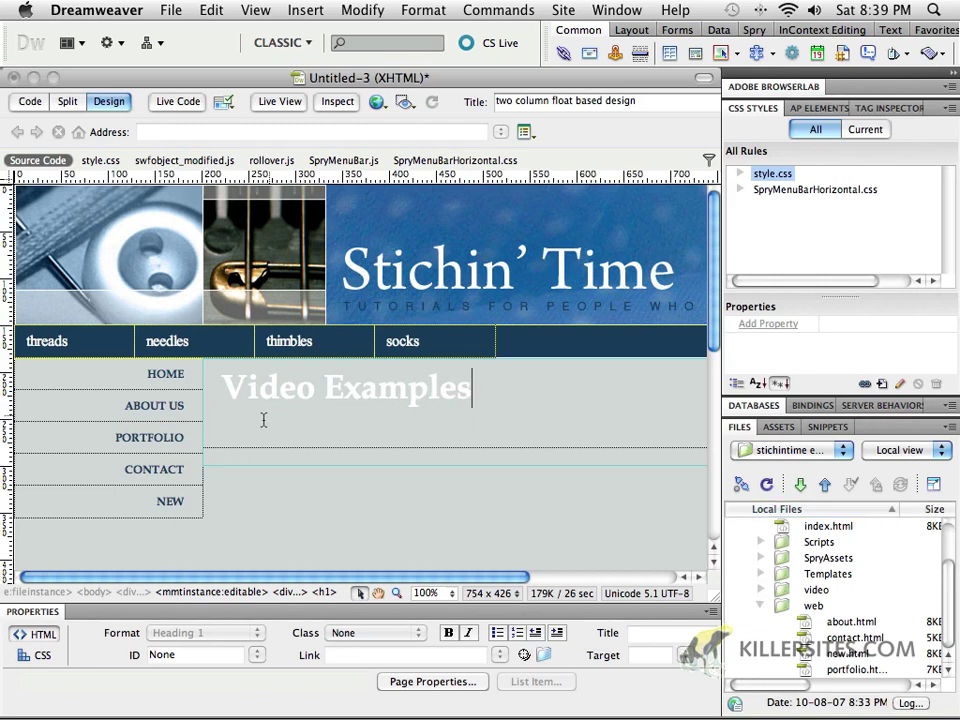
key("Return")
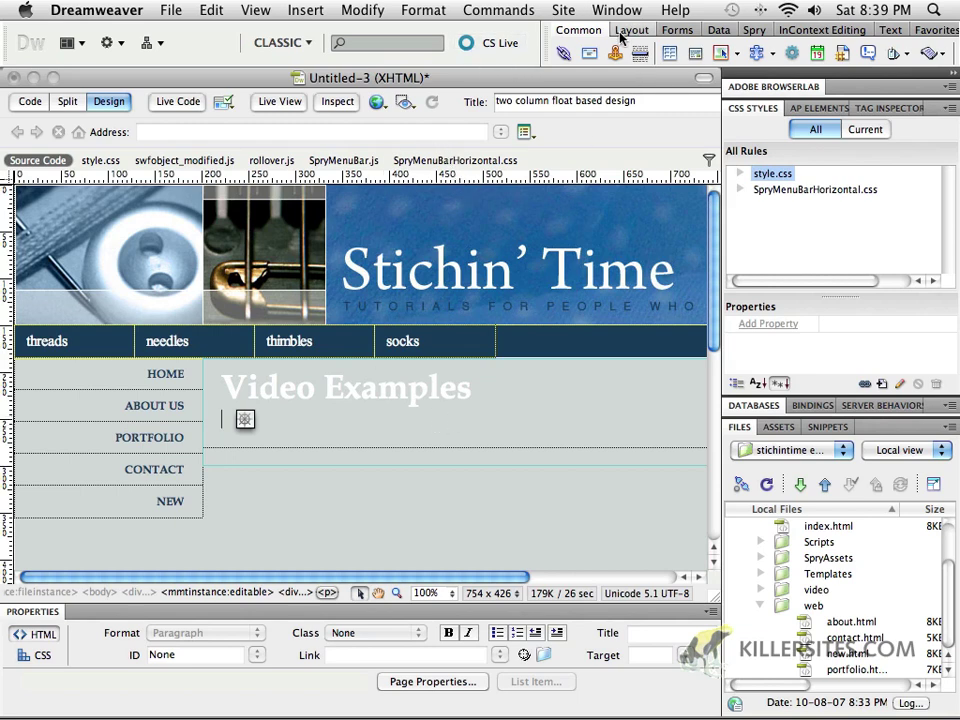
Show the Insert bar's Media list: SWF, FLV, Shockwave, Applet, ActiveX, Plugin
left_click(772, 54)
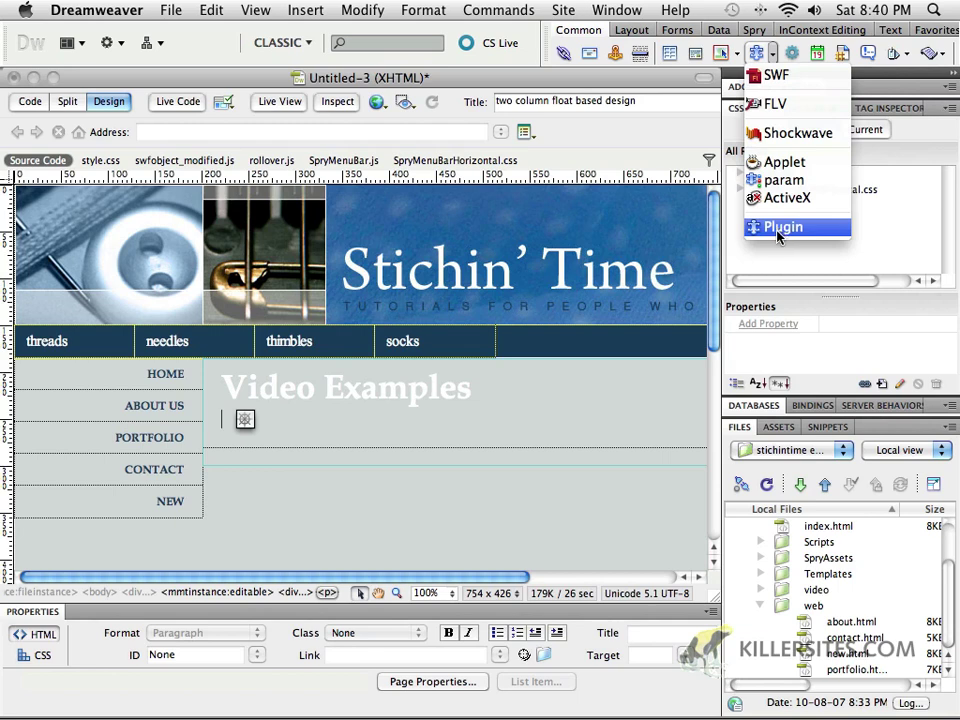
Insert a Plugin sourced from video/superman_the_mechanical_monsters_512kb.mp4, accepting the path alert
left_click(779, 229)
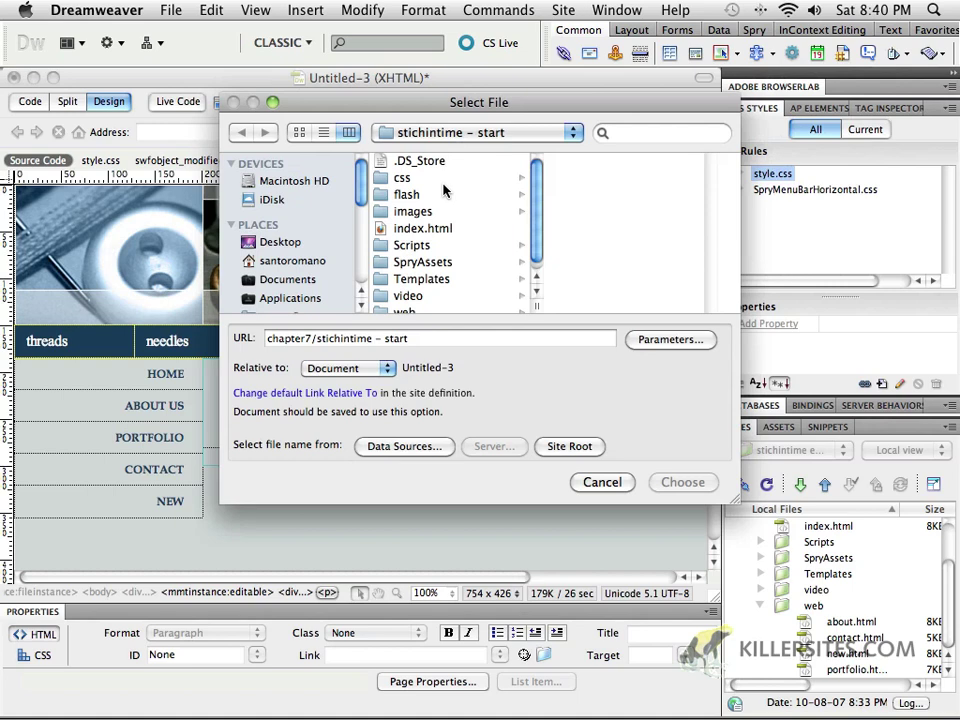
left_click(408, 296)
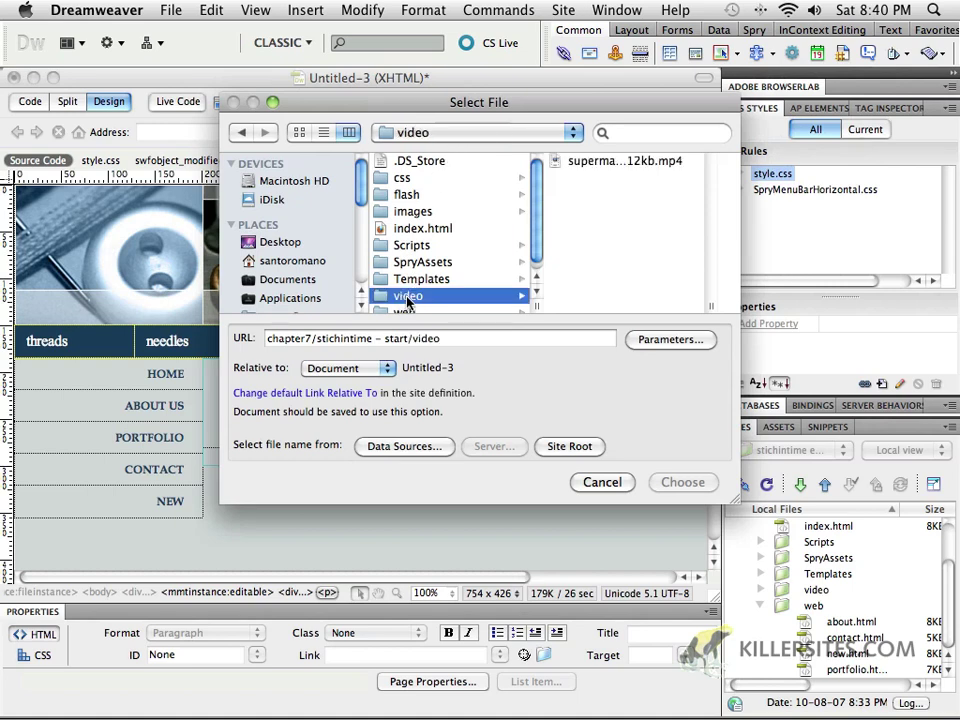
left_click(627, 163)
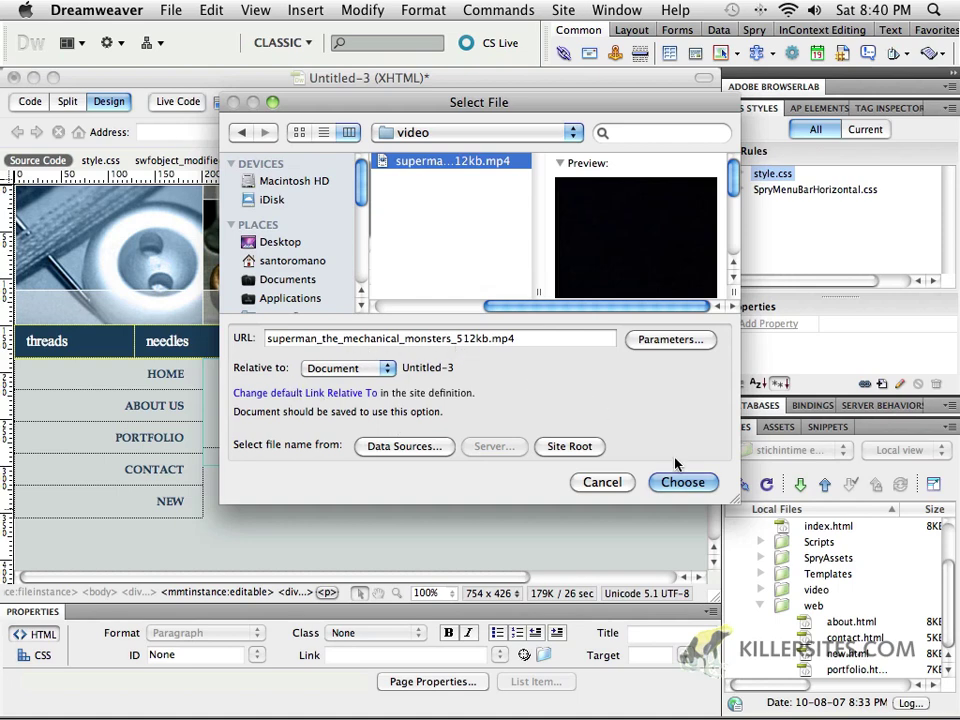
left_click(685, 485)
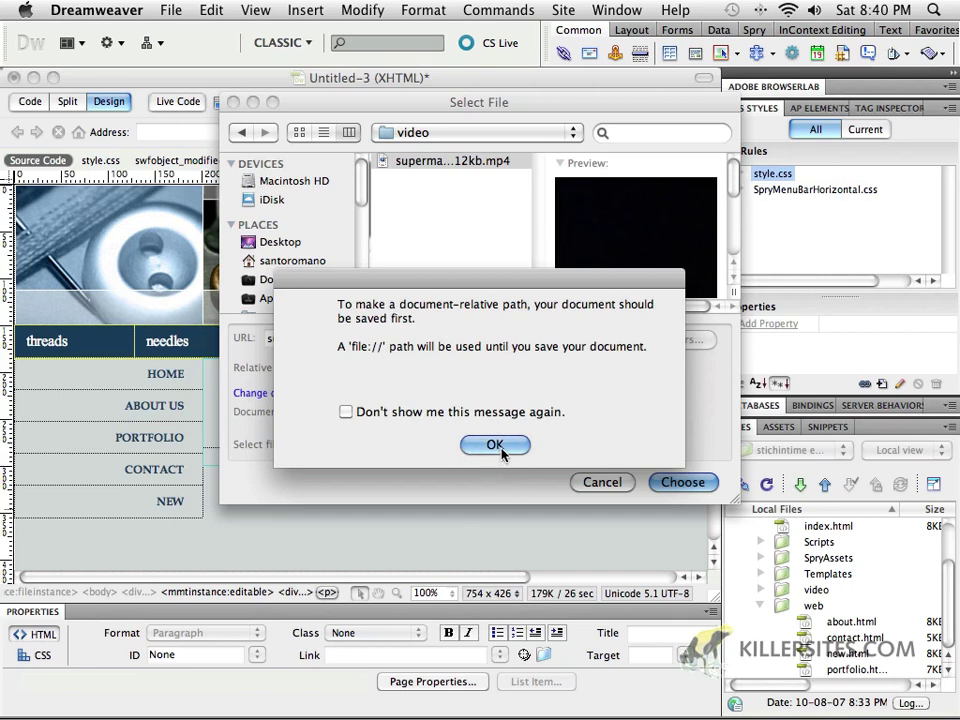
left_click(495, 445)
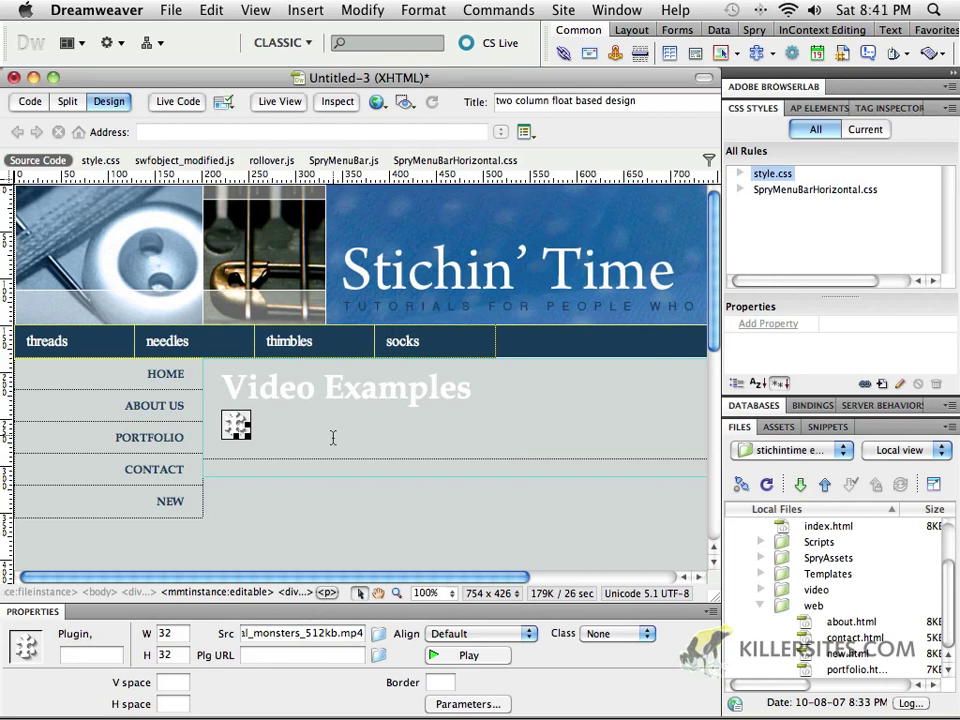
Delete the plugin placeholder and save the page as video.html inside the web folder
left_click(240, 428)
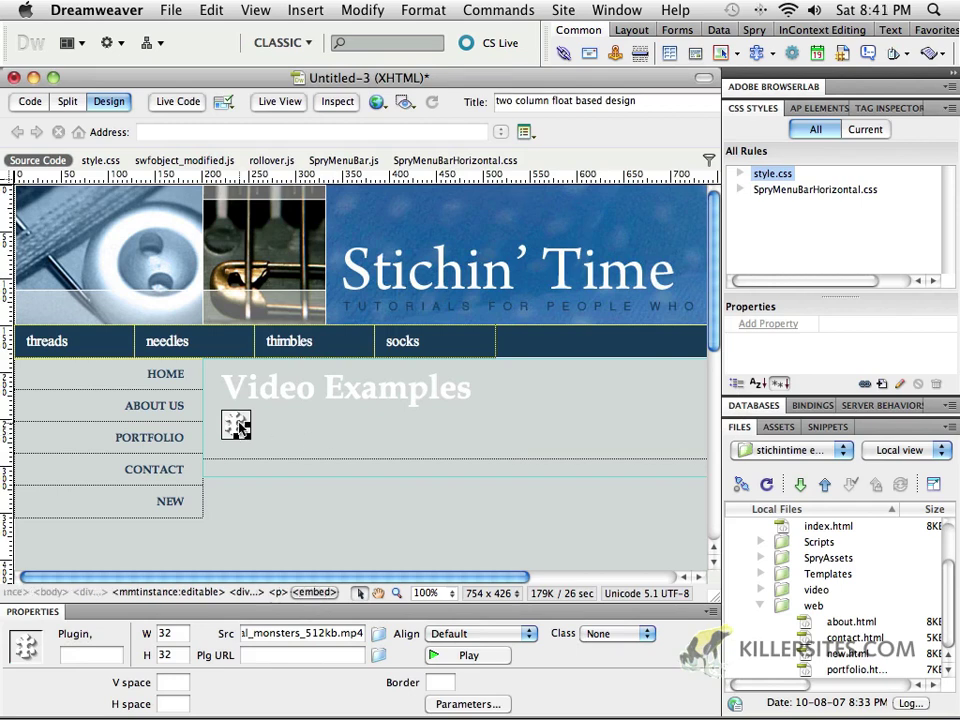
key("Delete")
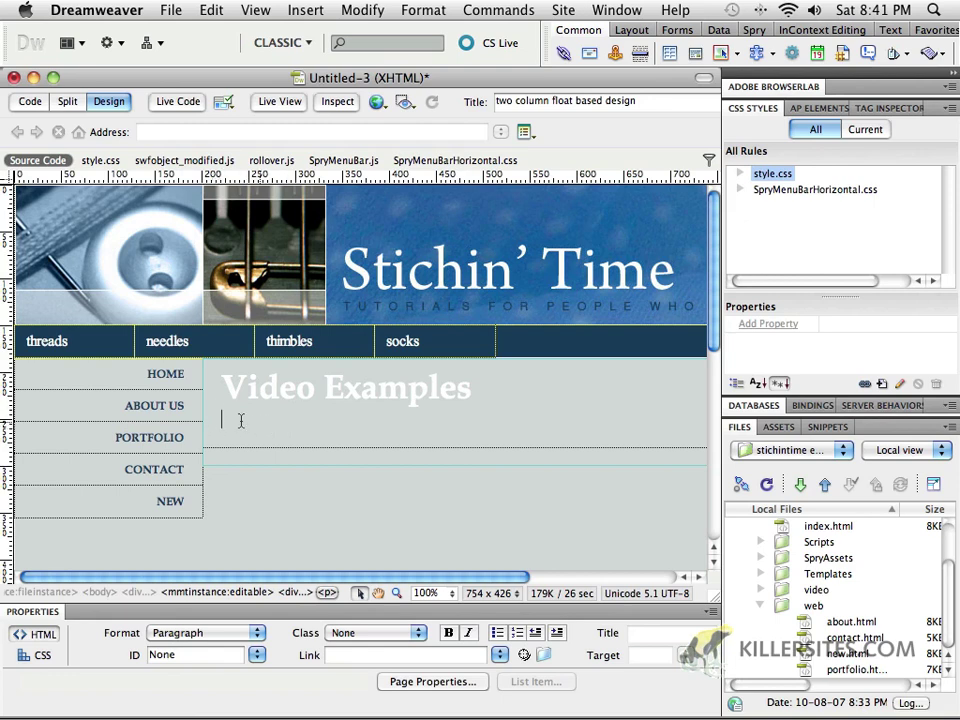
left_click(171, 10)
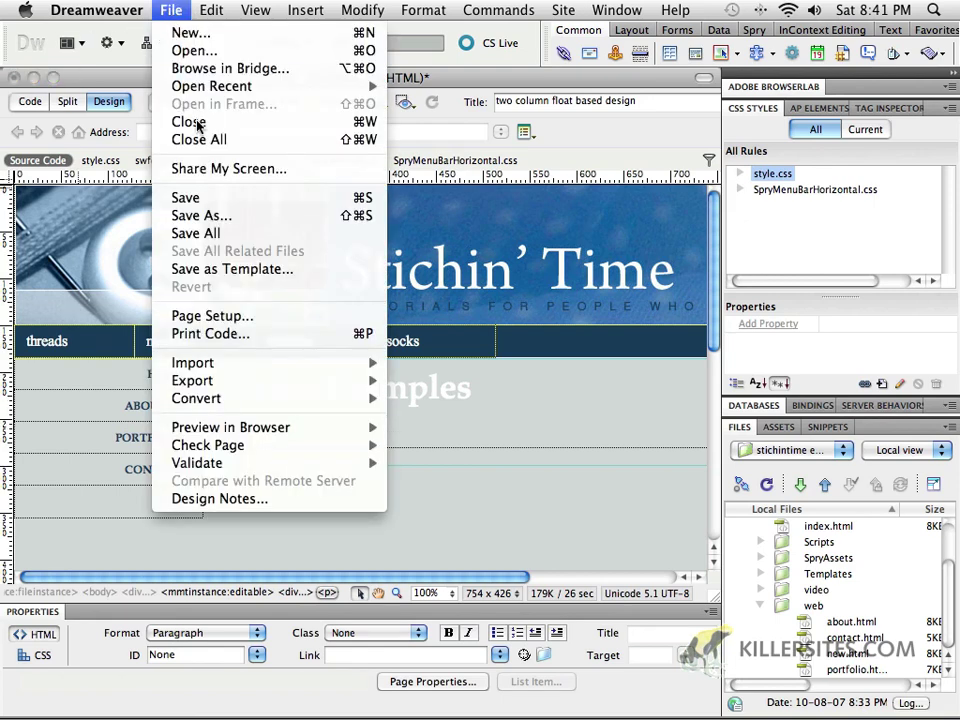
left_click(185, 197)
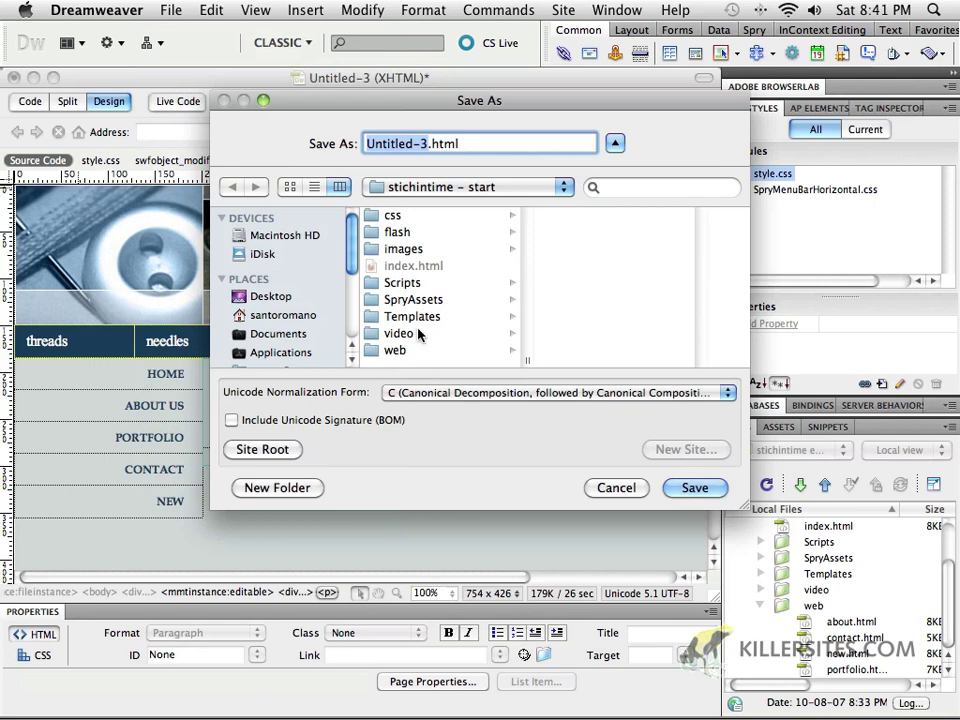
left_click(395, 350)
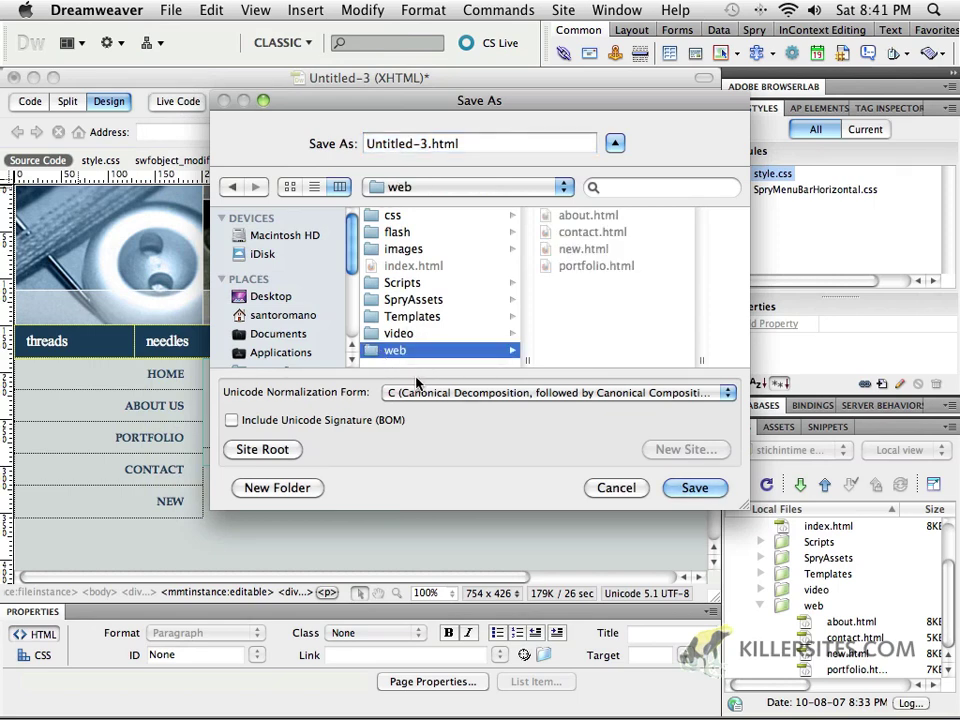
left_click_drag(428, 143, 370, 143)
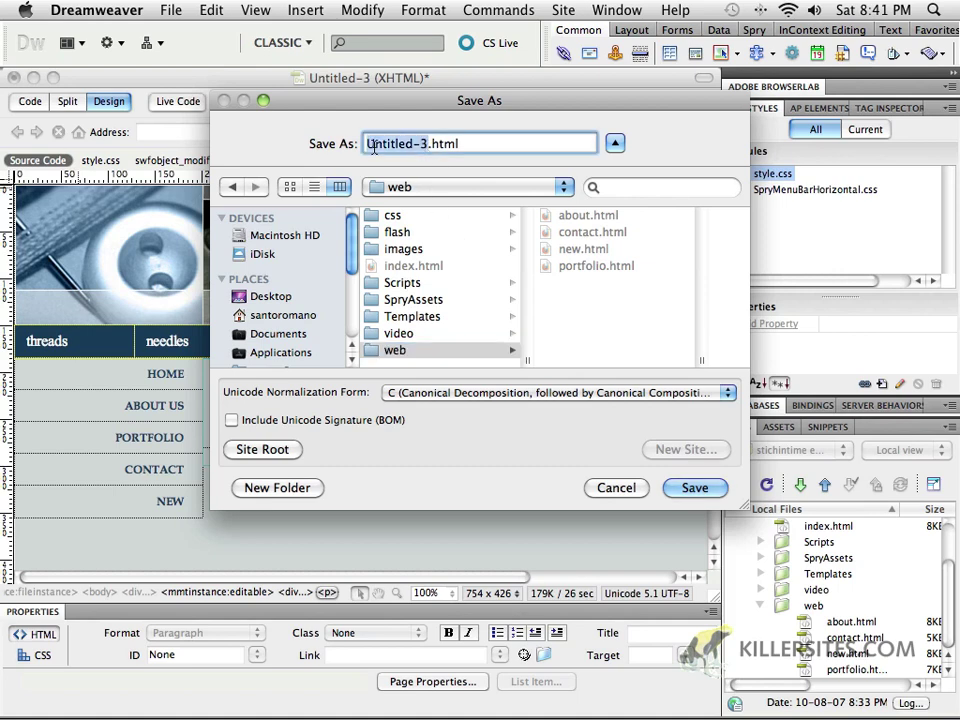
type("vide")
type("o")
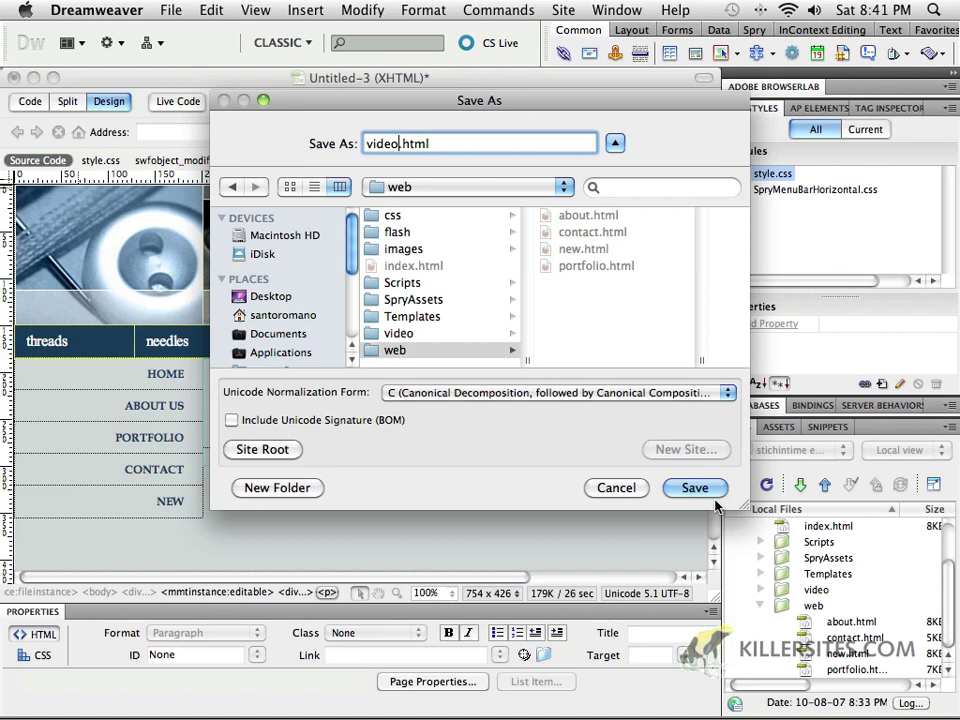
left_click(695, 488)
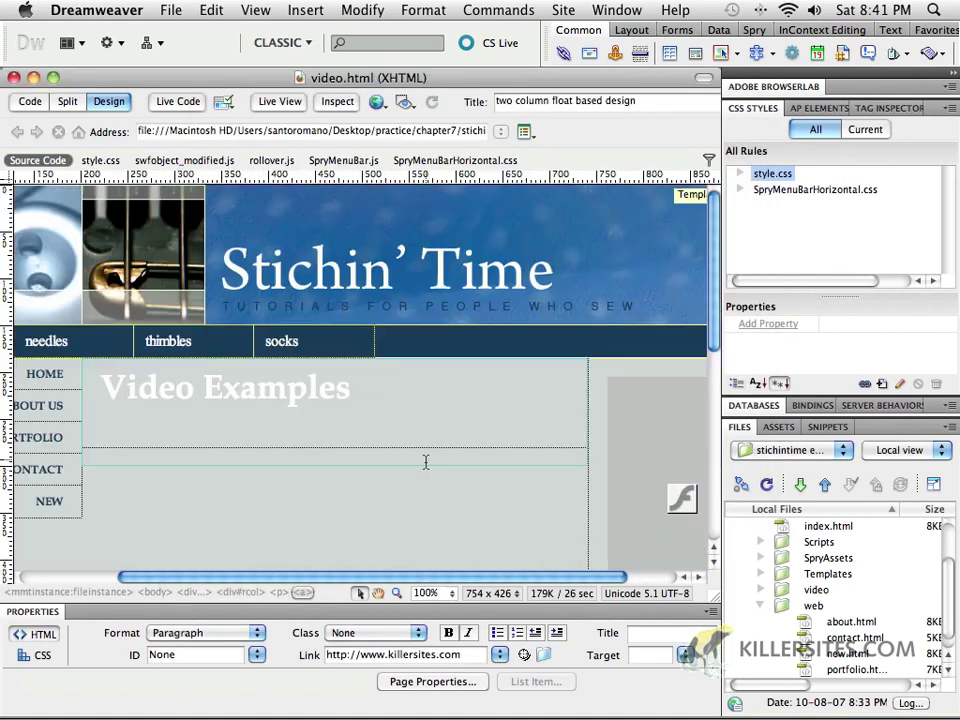
Below 'Video Examples', insert a Plugin for video/superman_the_mechanical_monsters_512kb.mp4
left_click(120, 447)
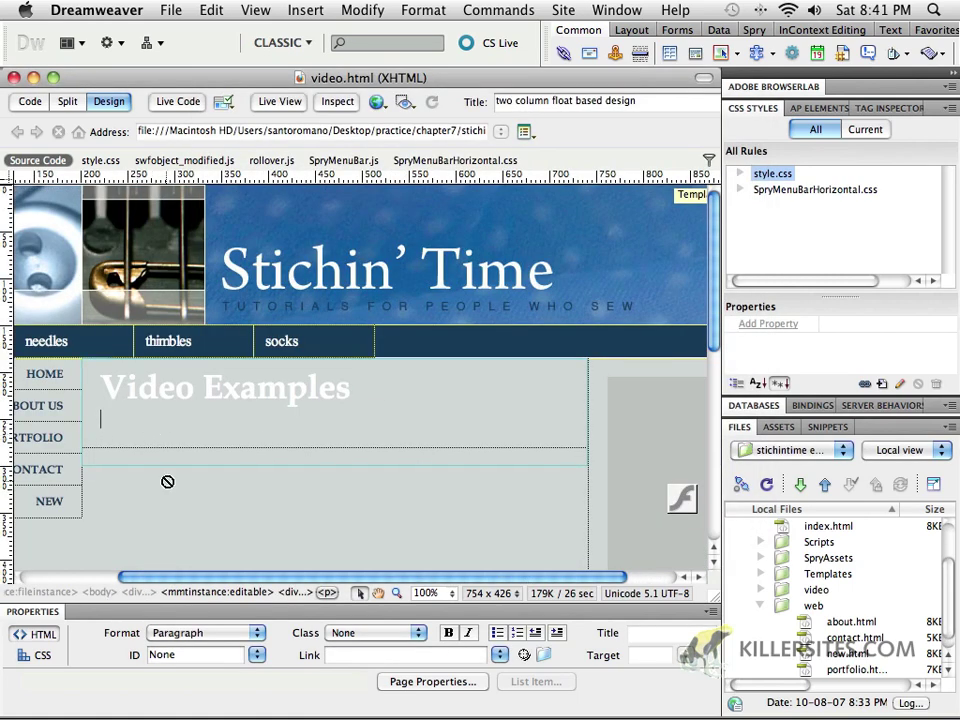
scroll(123, 466, "left", 5)
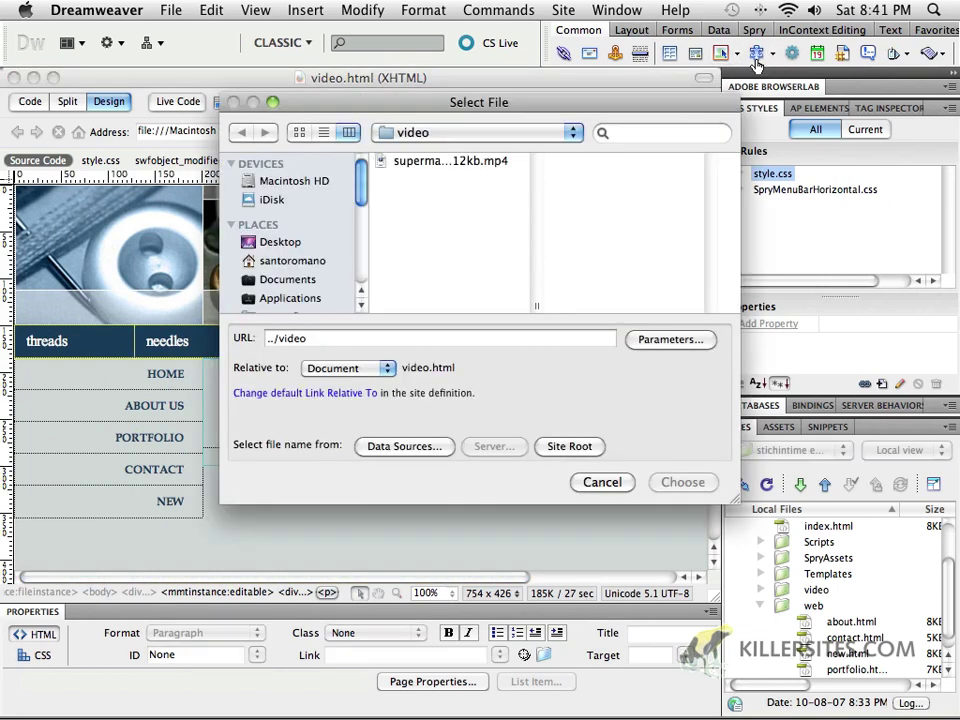
left_click(446, 162)
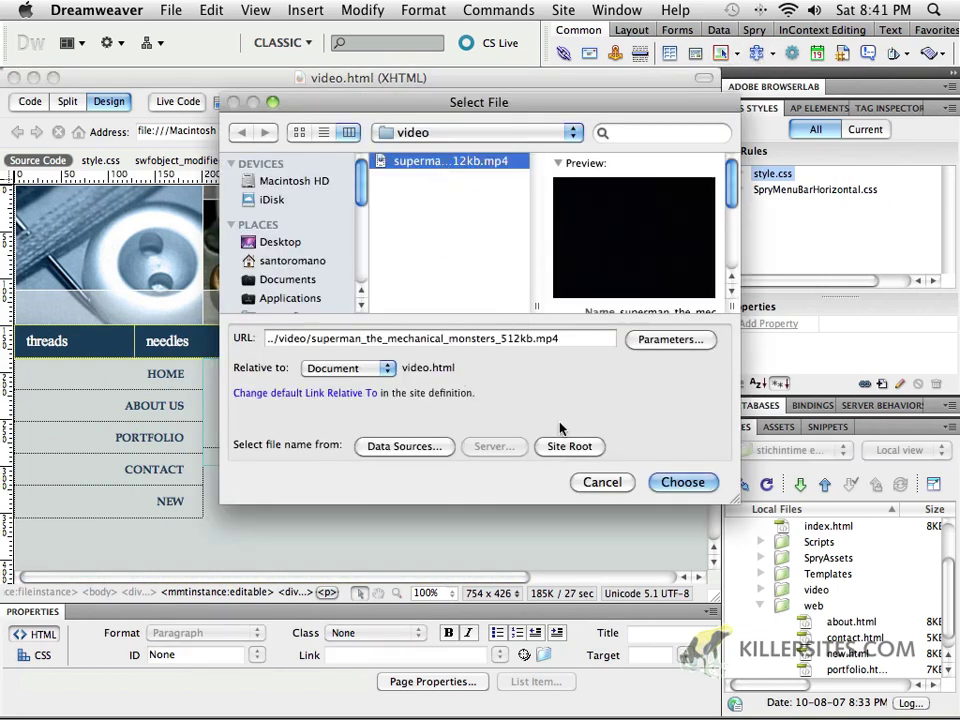
left_click(686, 486)
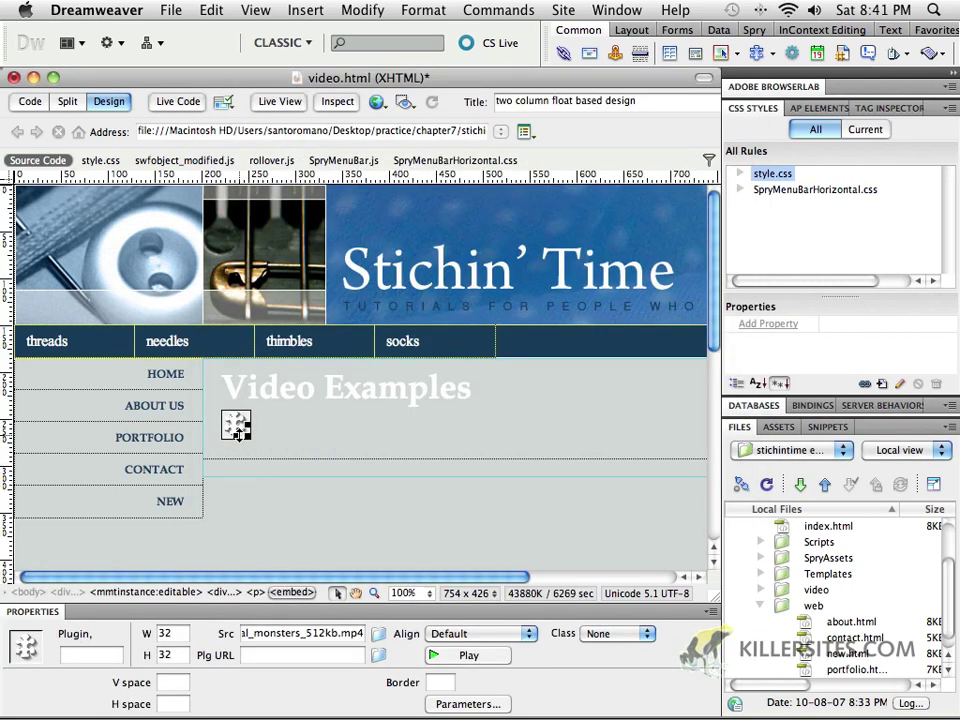
Size the plugin to 320 wide, then change its height from 240 to 256
left_click(172, 633)
type("0")
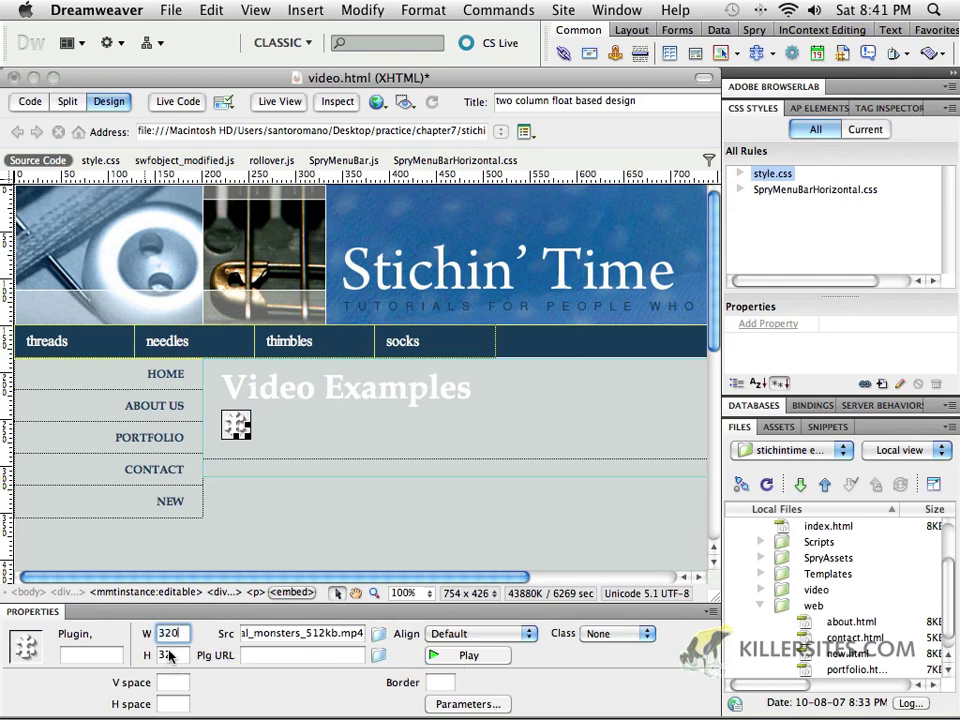
key("Tab")
type("2")
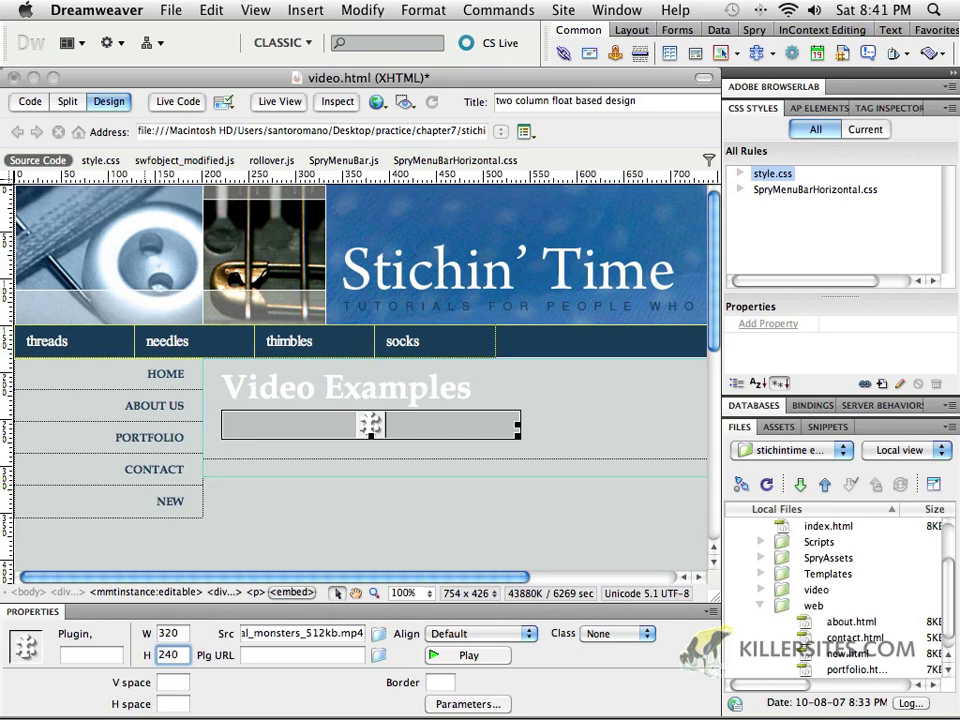
key("Return")
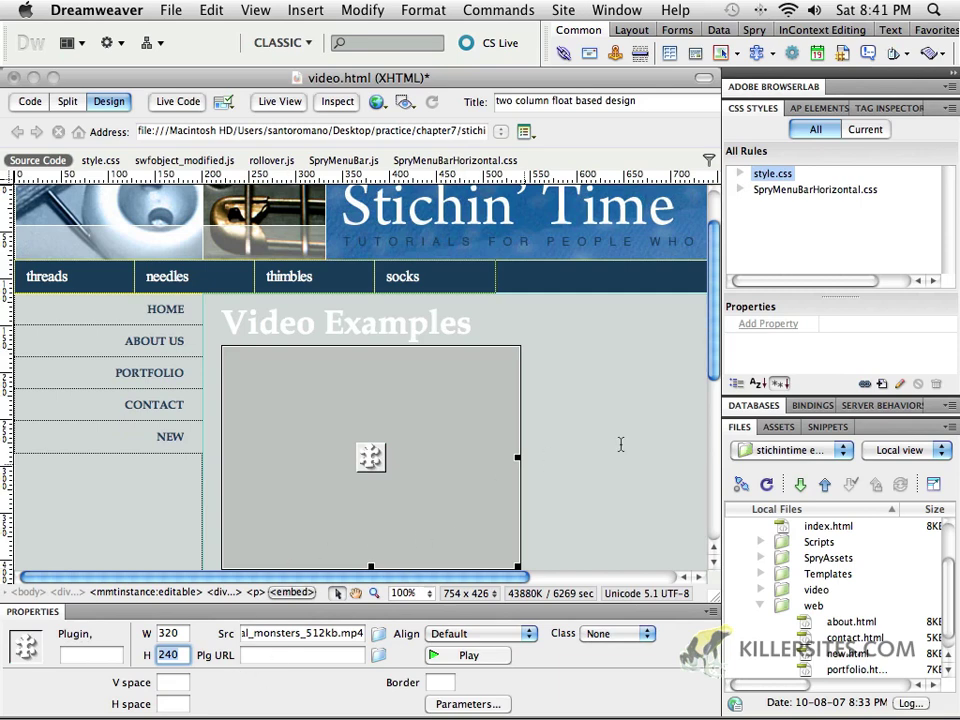
scroll(540, 320, "down", 4)
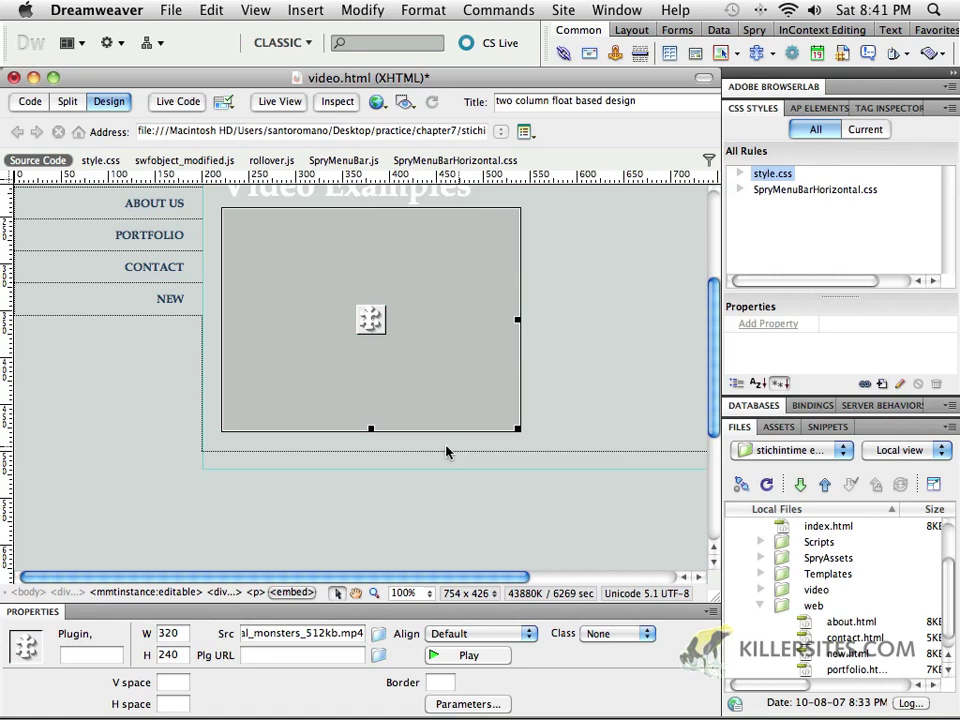
left_click(168, 655)
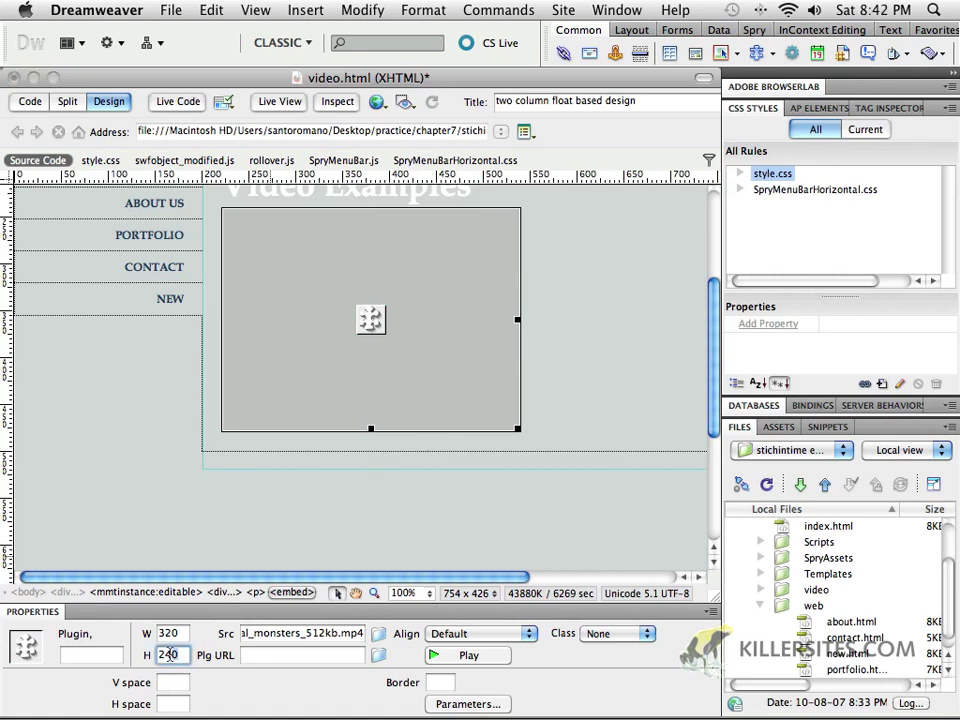
double_click(166, 655)
type("256")
key("Return")
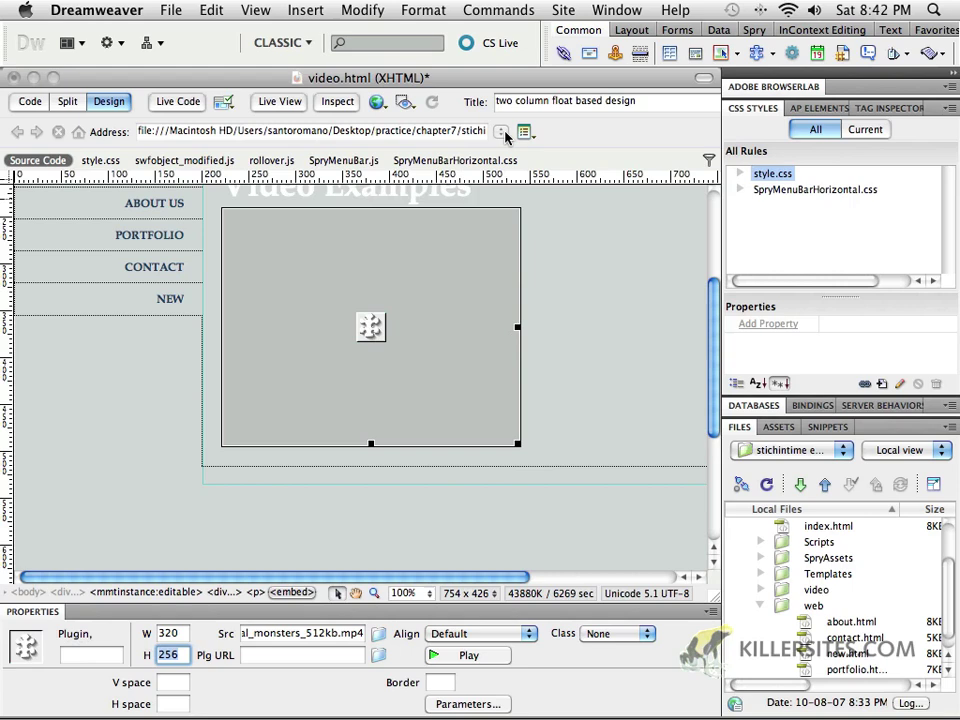
Preview video.html in Safari, saving the changes when prompted
left_click(404, 101)
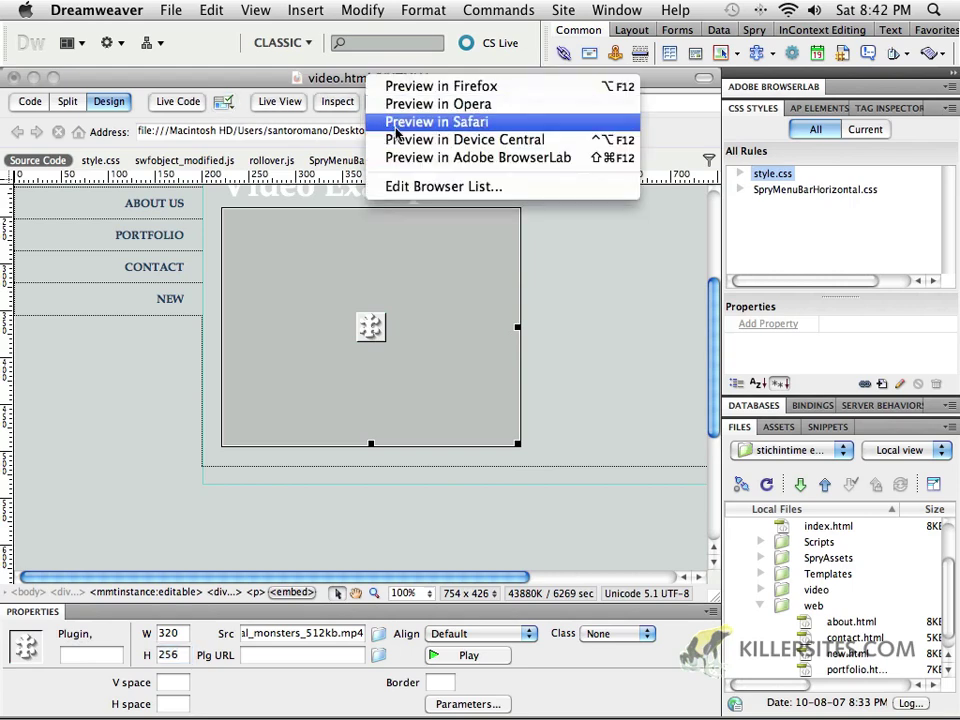
left_click(436, 122)
left_click(648, 242)
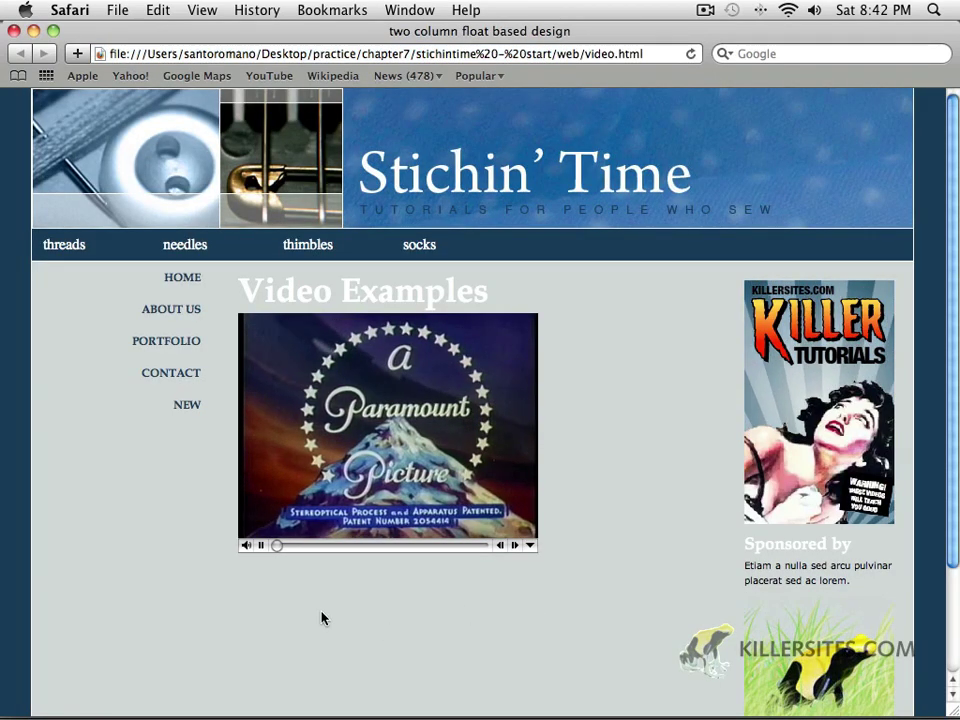
scroll(614, 503, "down", 2)
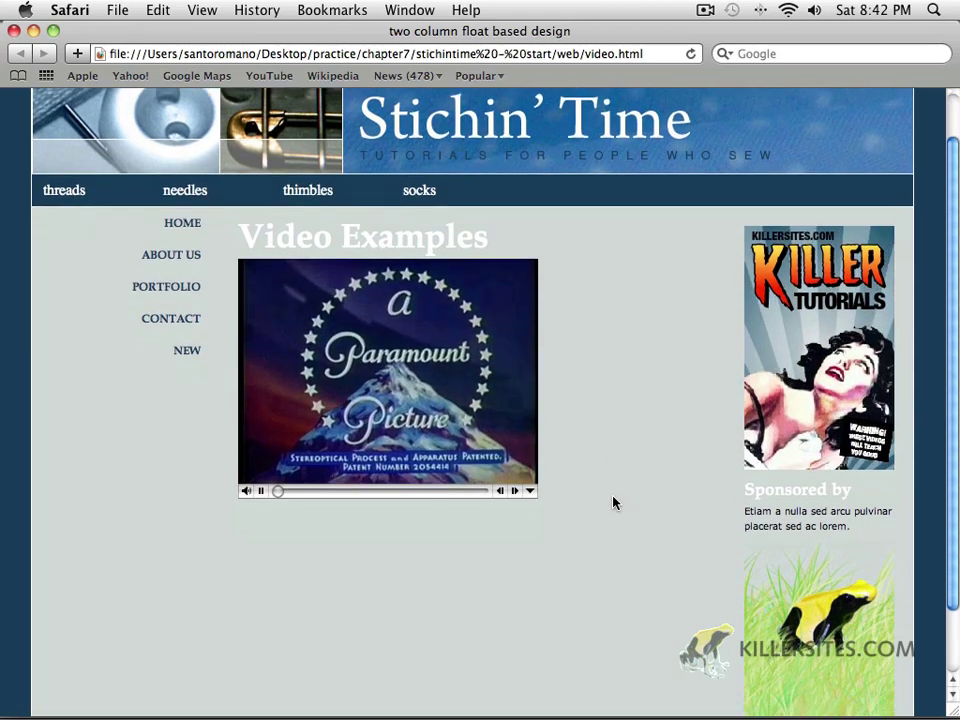
scroll(614, 503, "down", 3)
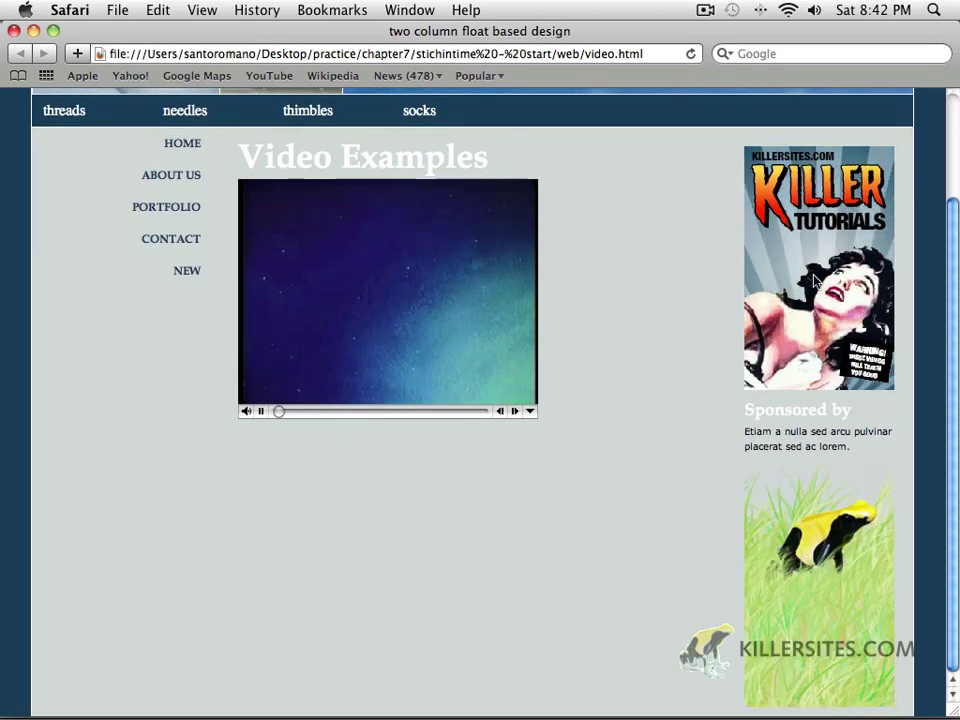
scroll(376, 544, "up", 2)
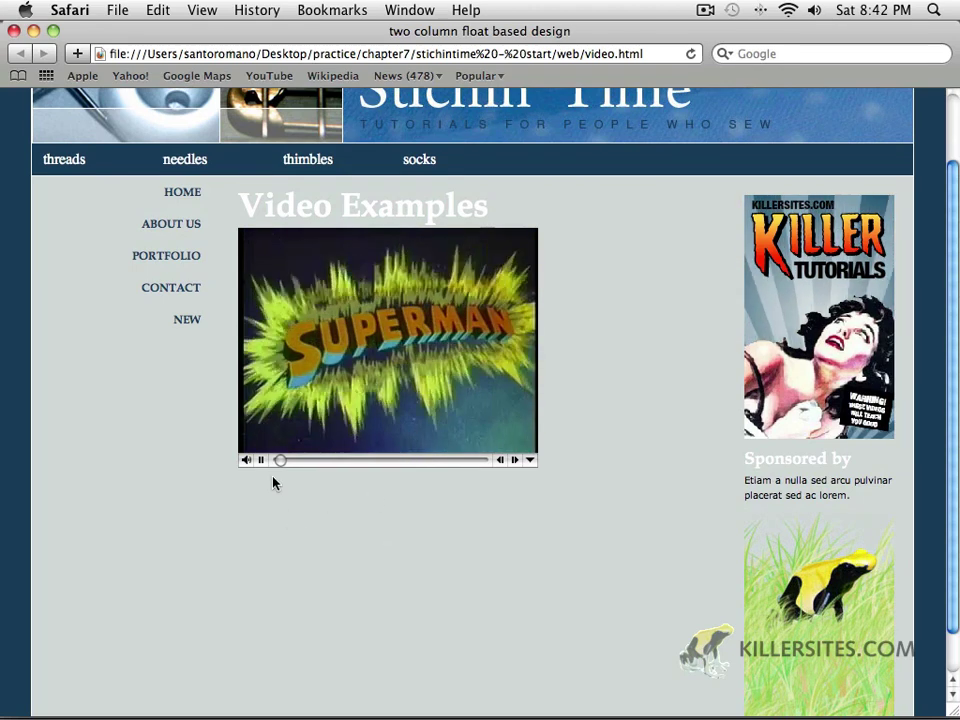
Pause the Superman video, open and dismiss the player's menu, and close Safari
left_click(260, 459)
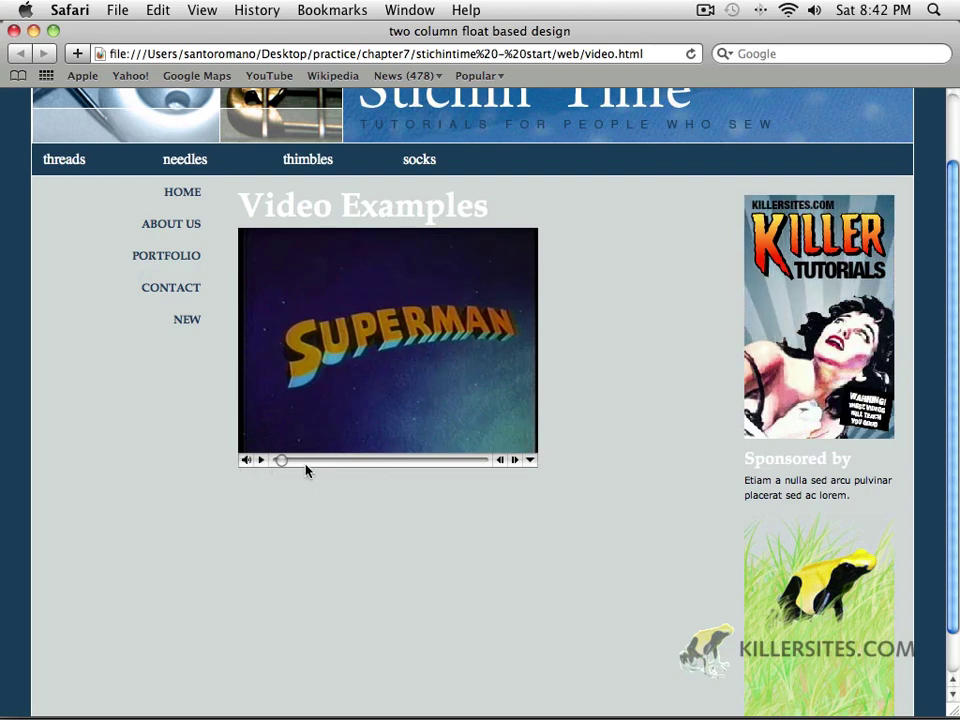
left_click(531, 460)
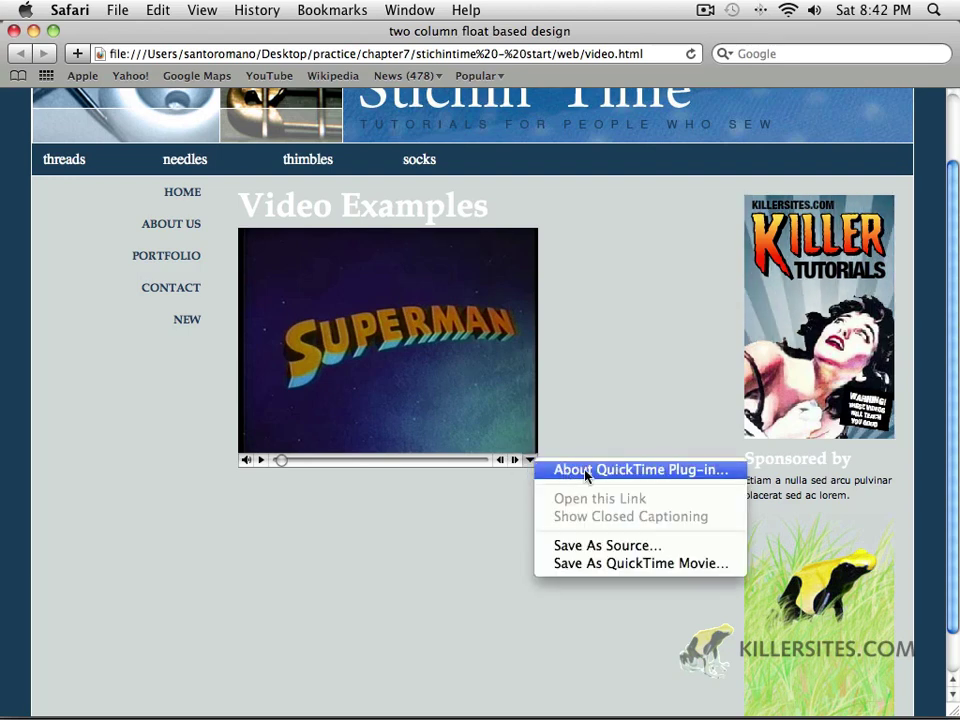
left_click(390, 585)
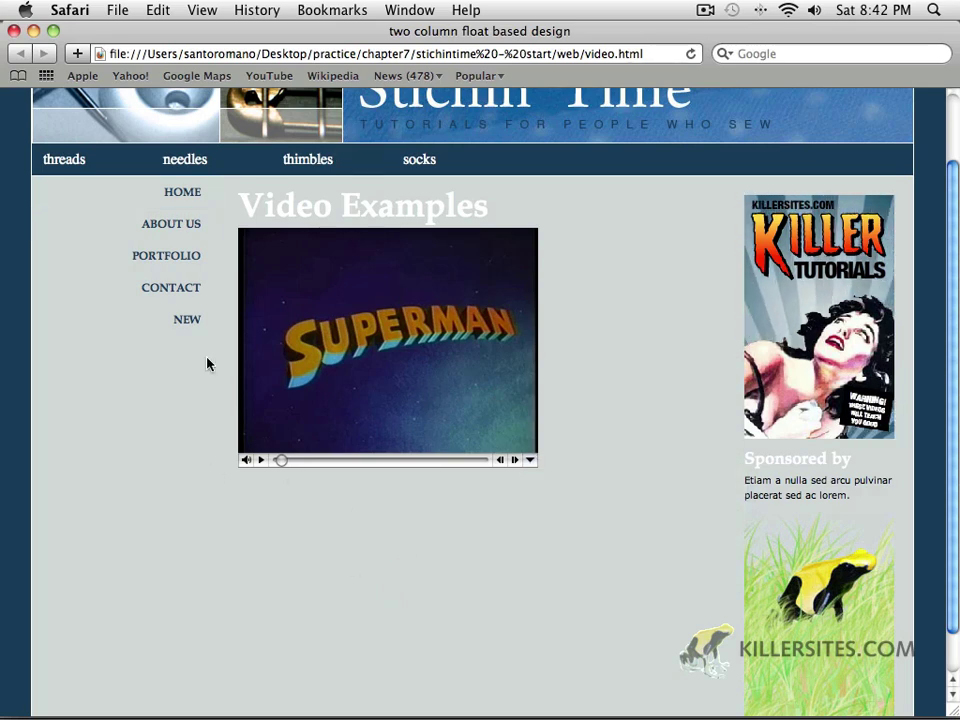
left_click(18, 32)
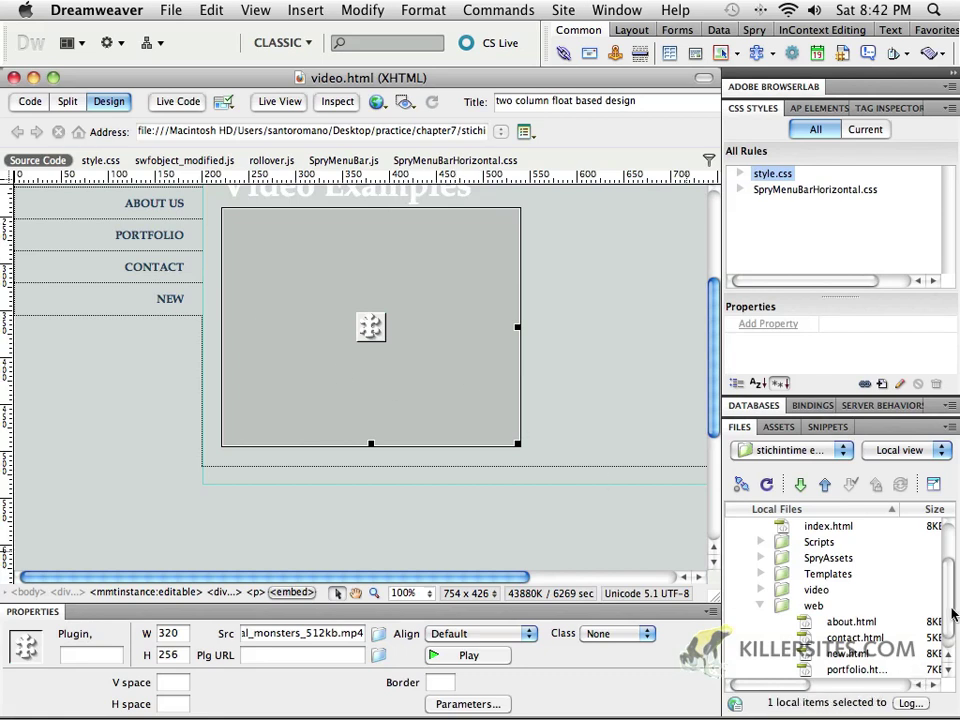
scroll(845, 621, "down", 1)
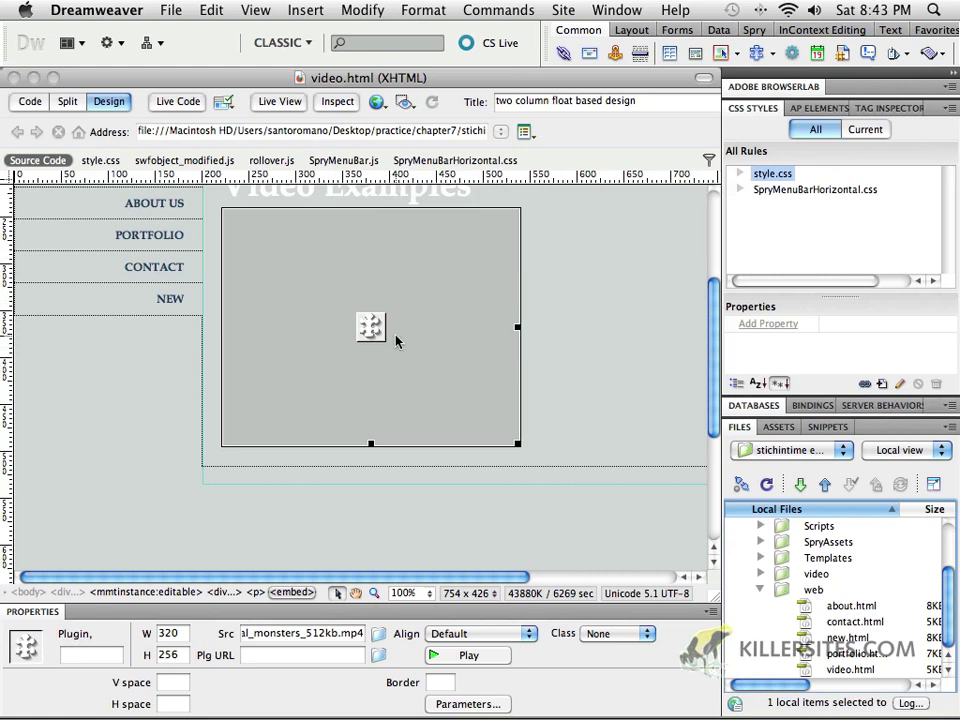
Show the Insert bar's Media list again over video.html, offering SWF, FLV and Plugin
left_click(772, 53)
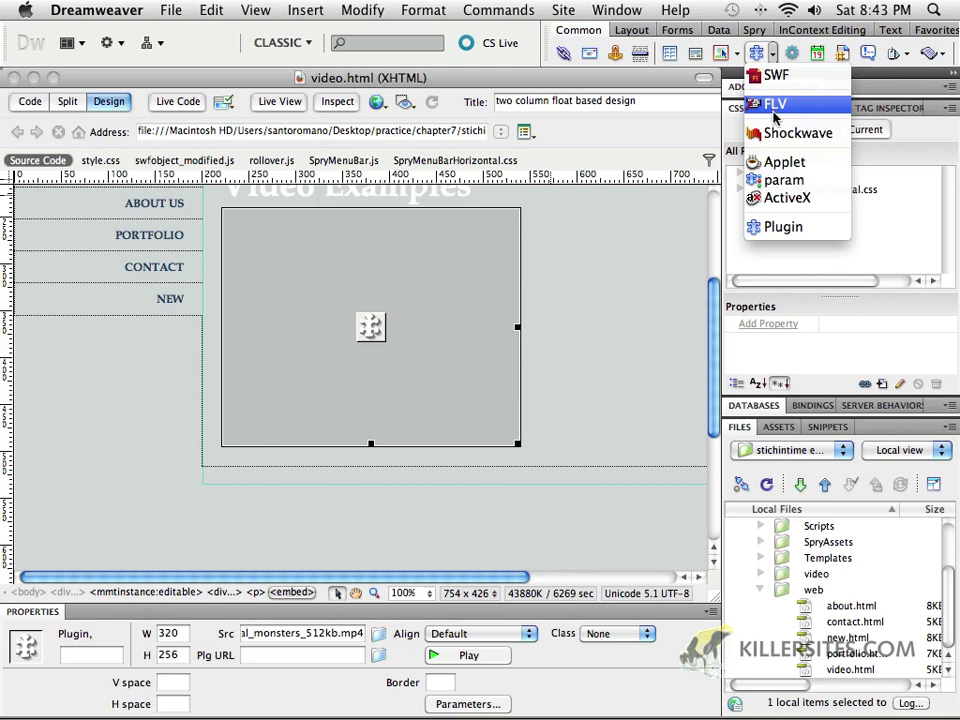
Start inserting a Media Plugin, then cancel the Select File dialog without choosing a file
left_click(782, 227)
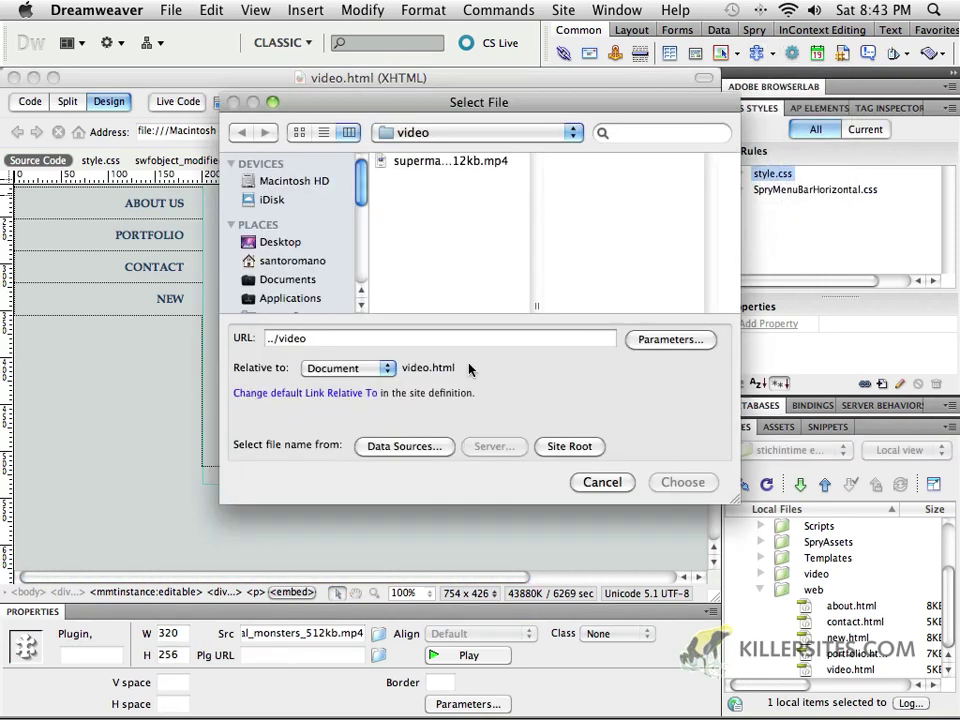
left_click(601, 482)
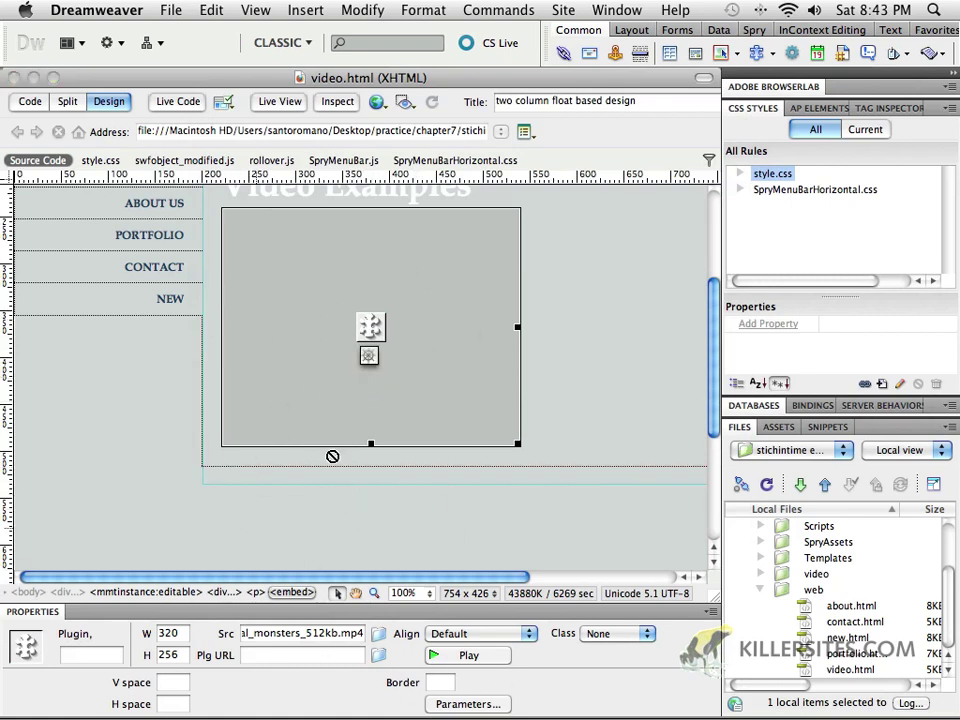
Add a 'loop' parameter with value 'true' to the Superman video plugin
left_click(468, 705)
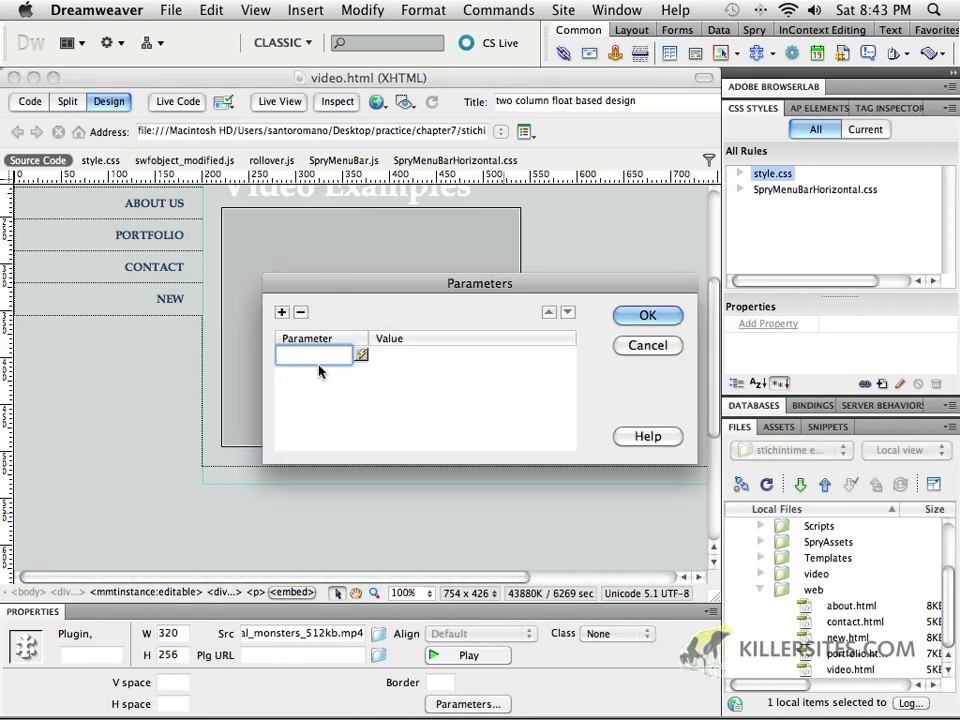
type("lo")
type("op")
left_click(394, 356)
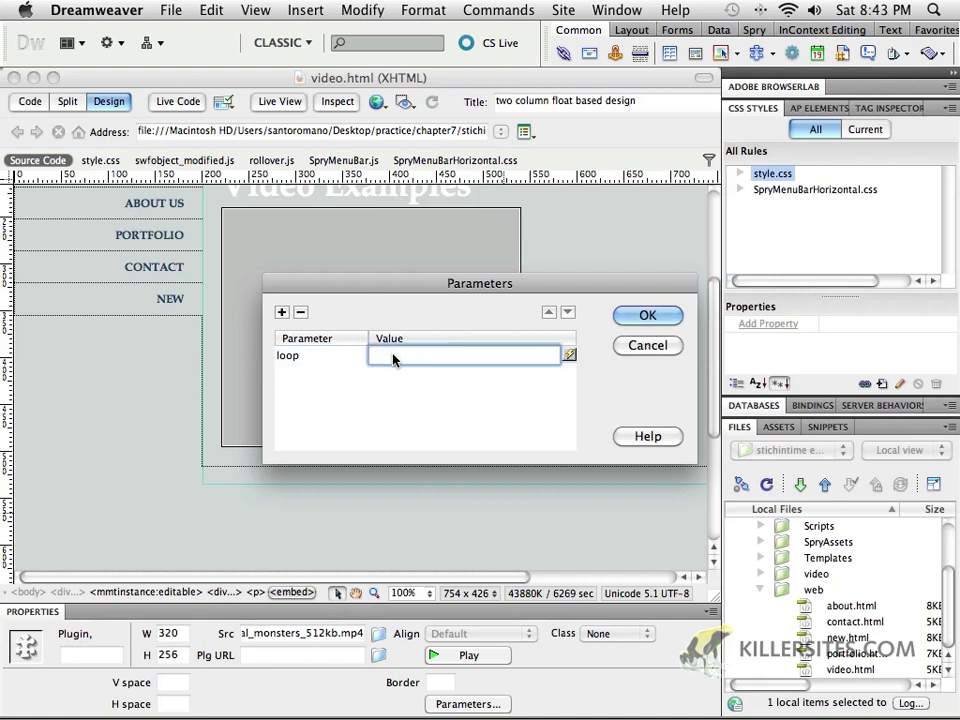
type("tru")
type("e")
left_click(646, 345)
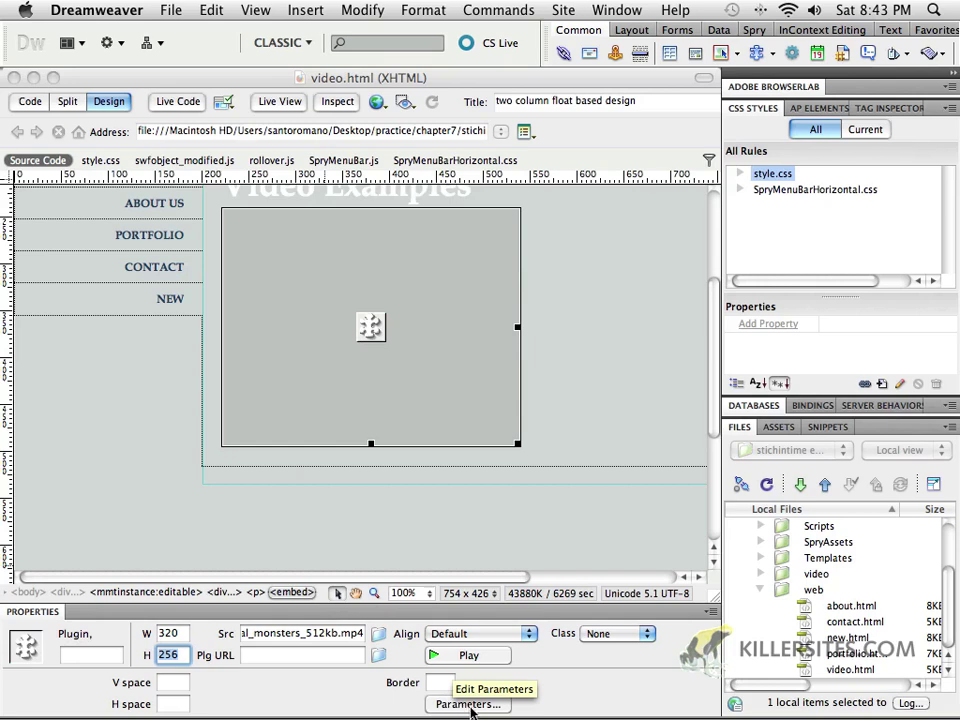
scroll(575, 370, "up", 5)
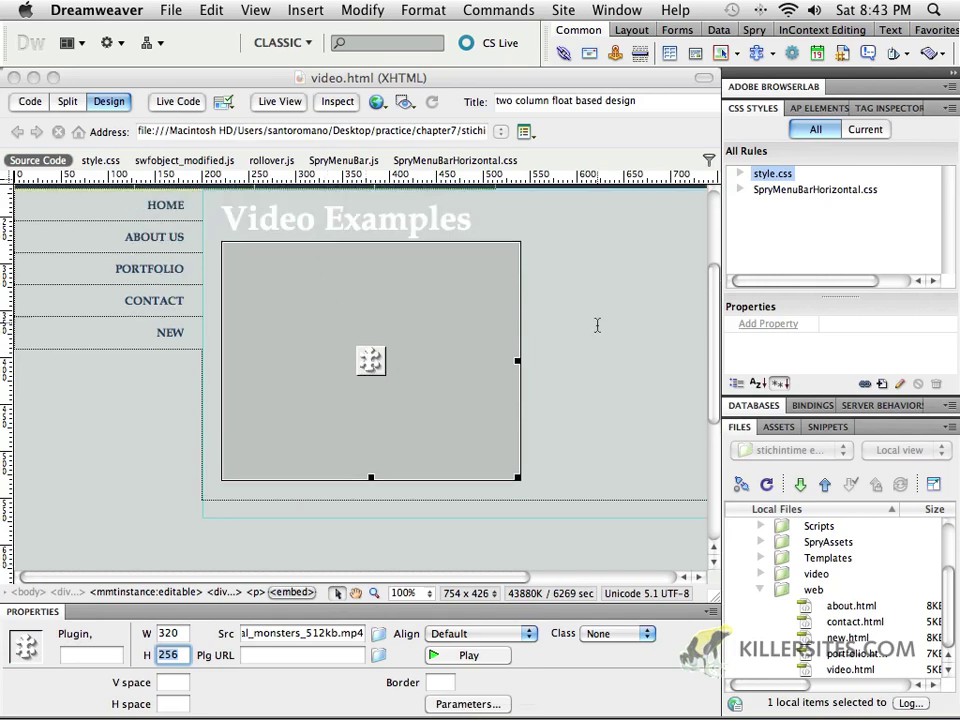
scroll(575, 370, "up", 5)
scroll(551, 397, "down", 5)
scroll(600, 317, "up", 5)
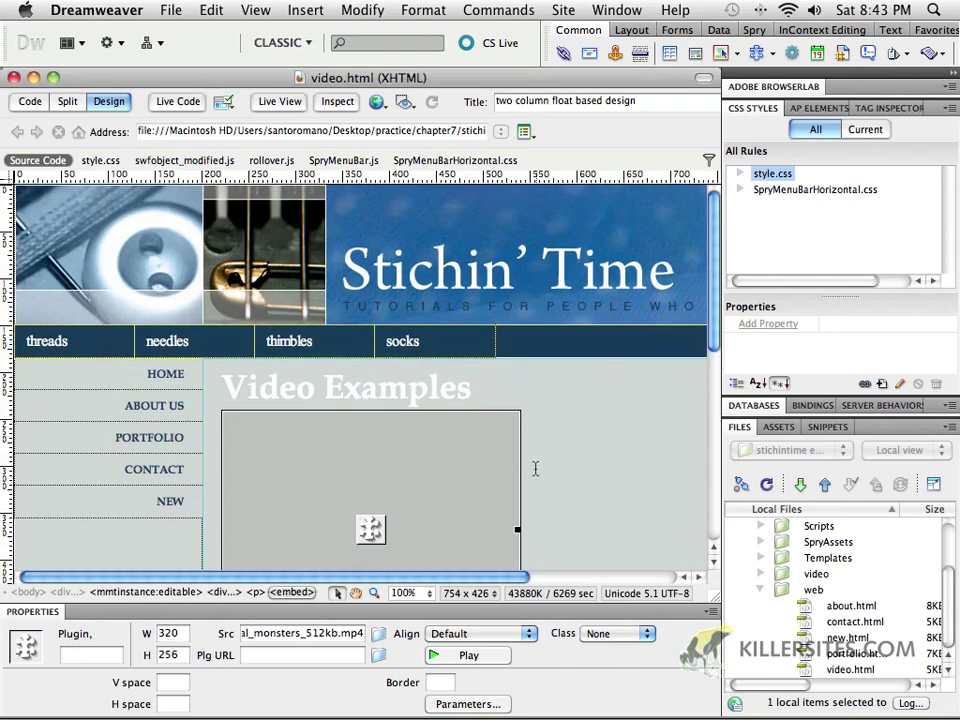